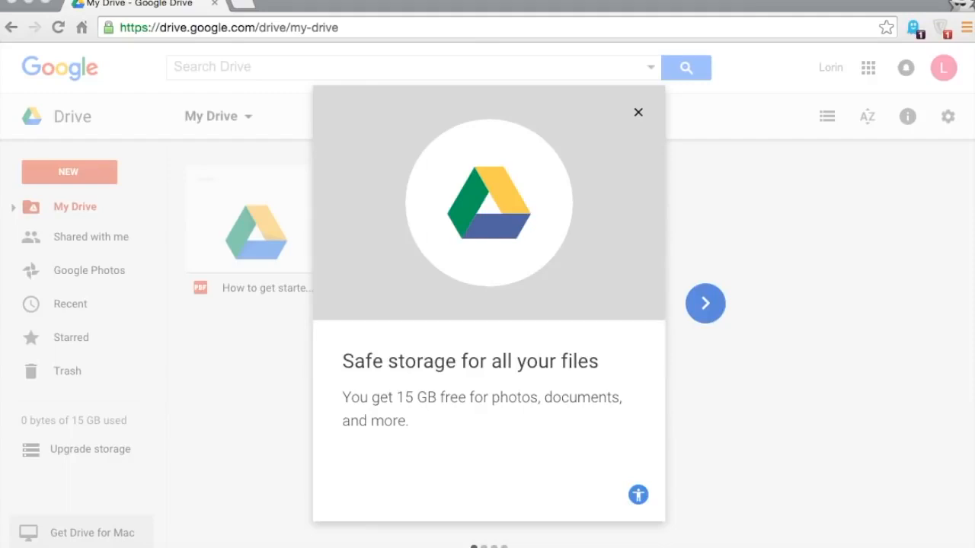
# - Go to the Google homepage from the browser address bar
pyautogui.click(279, 29)
pyautogui.write('g')
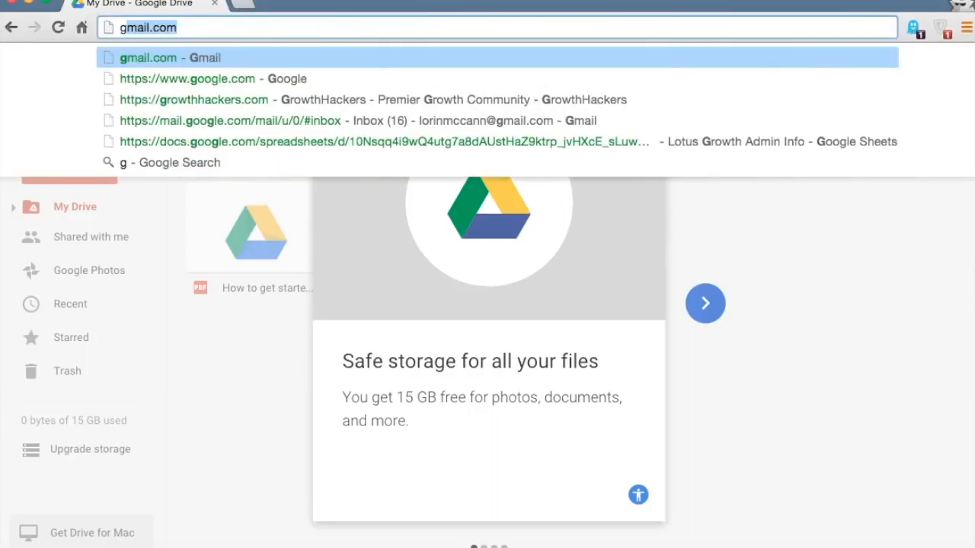
pyautogui.write('oo')
pyautogui.press('Return')
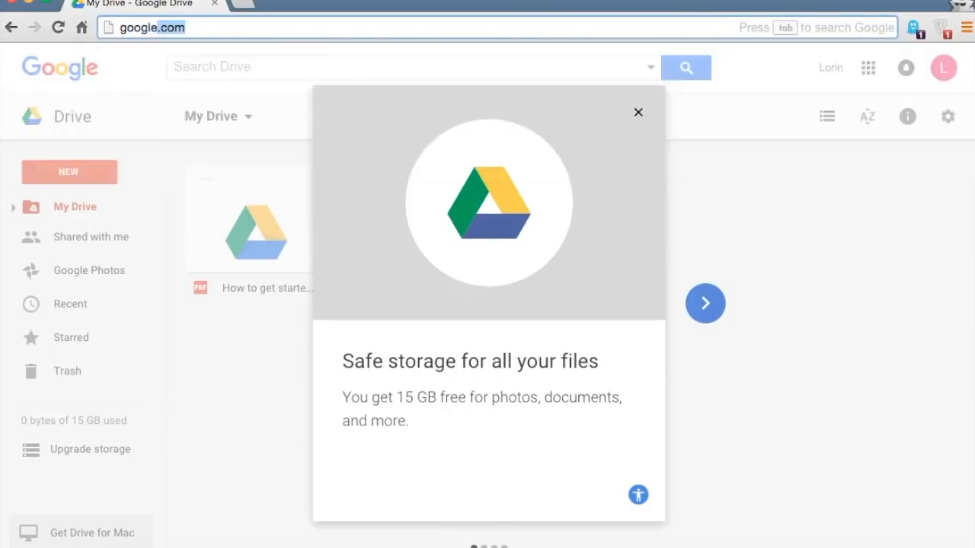
# - Open Google Drive from the Google apps list and close its welcome dialog
pyautogui.click(873, 73)
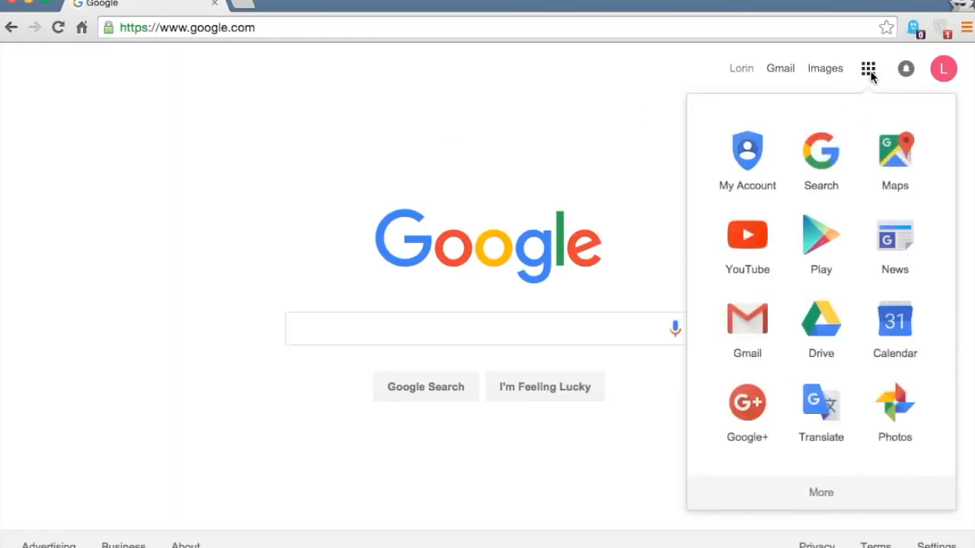
pyautogui.click(815, 329)
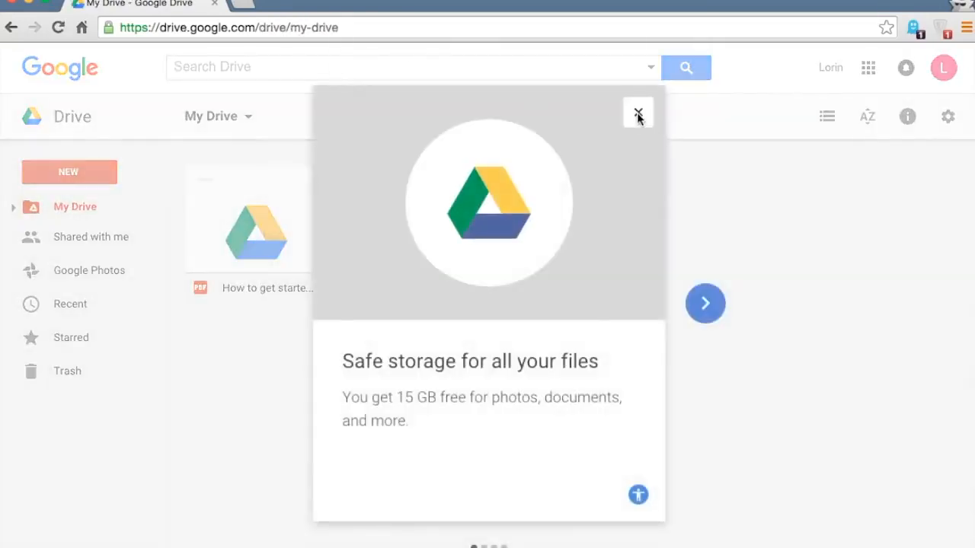
pyautogui.click(639, 114)
pyautogui.click(394, 27)
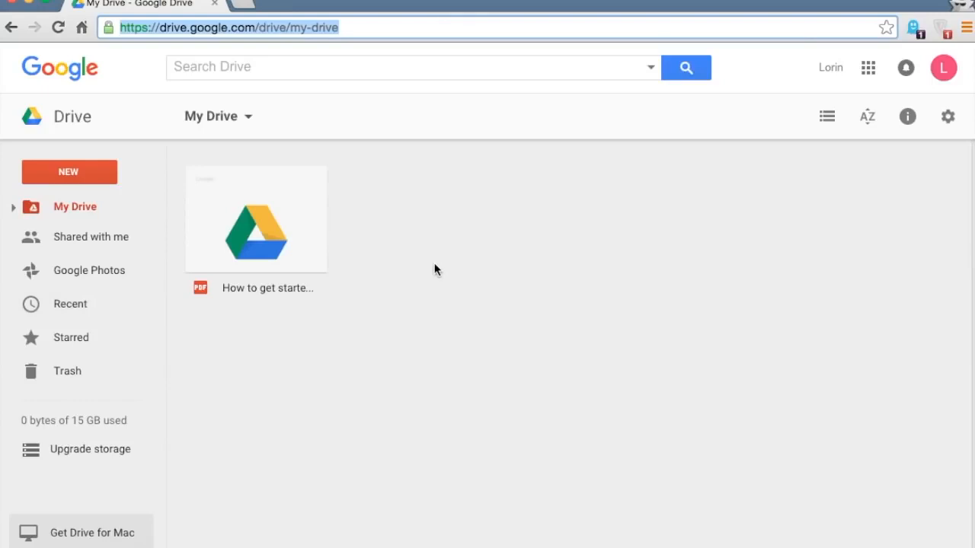
pyautogui.click(262, 248)
pyautogui.doubleClick(262, 247)
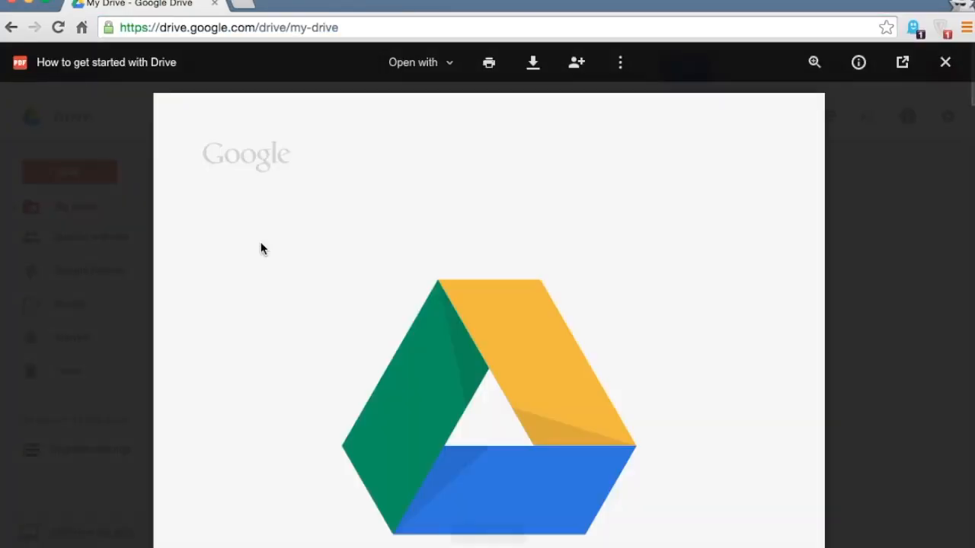
pyautogui.scroll(-10, 247, 301)
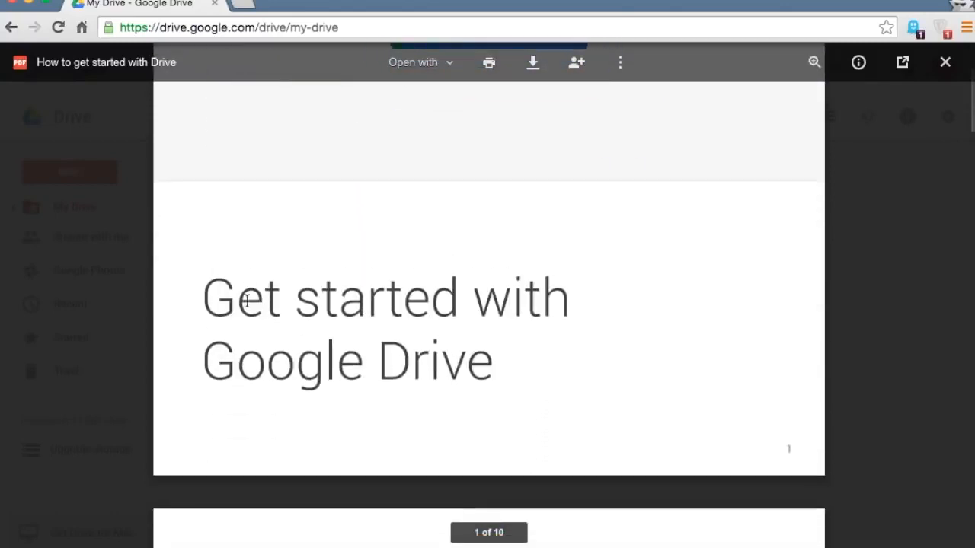
pyautogui.scroll(-6, 247, 301)
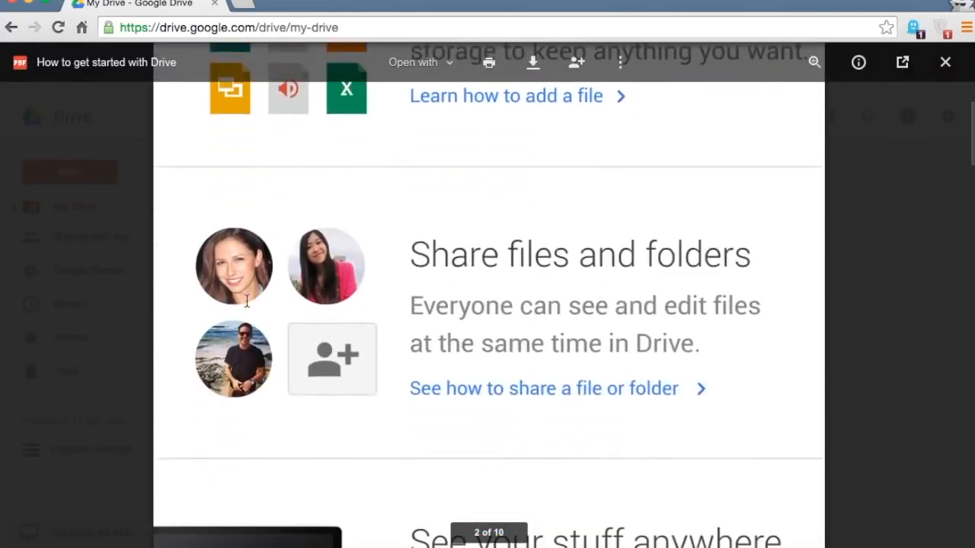
pyautogui.scroll(-8, 246, 301)
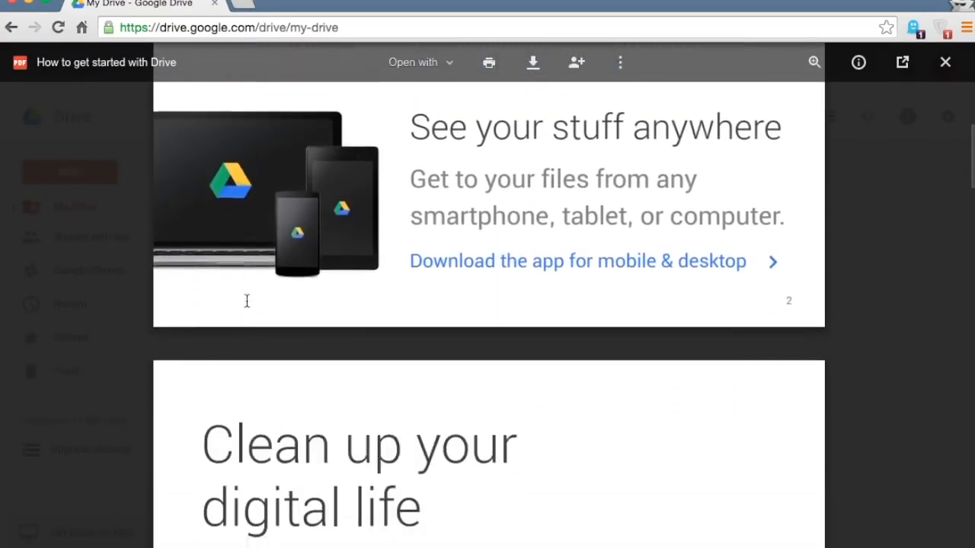
pyautogui.scroll(-10, 247, 300)
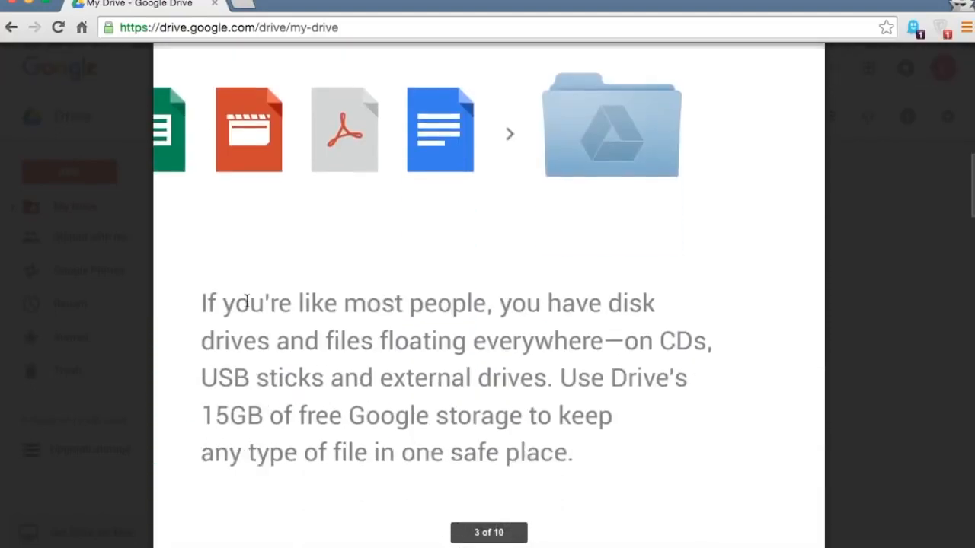
pyautogui.scroll(-10, 247, 301)
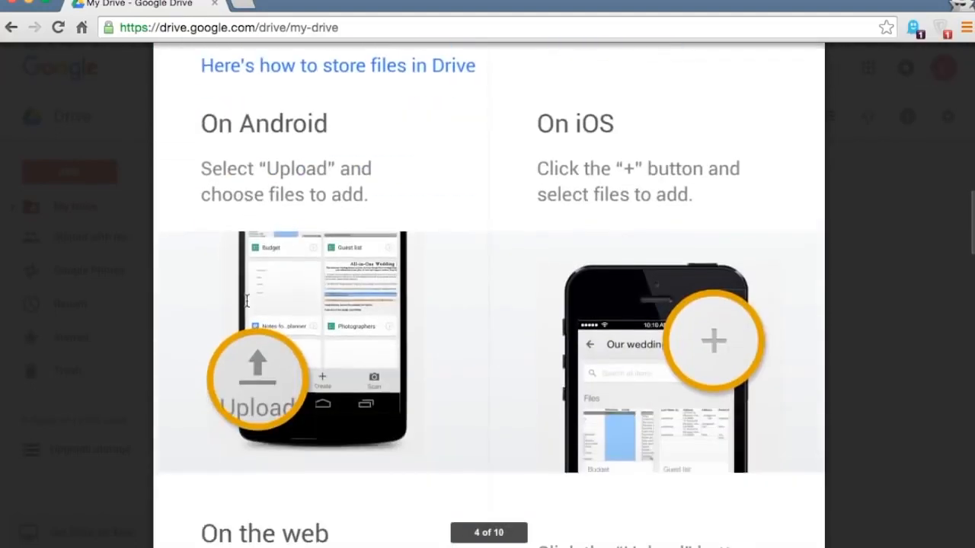
pyautogui.scroll(-10, 247, 301)
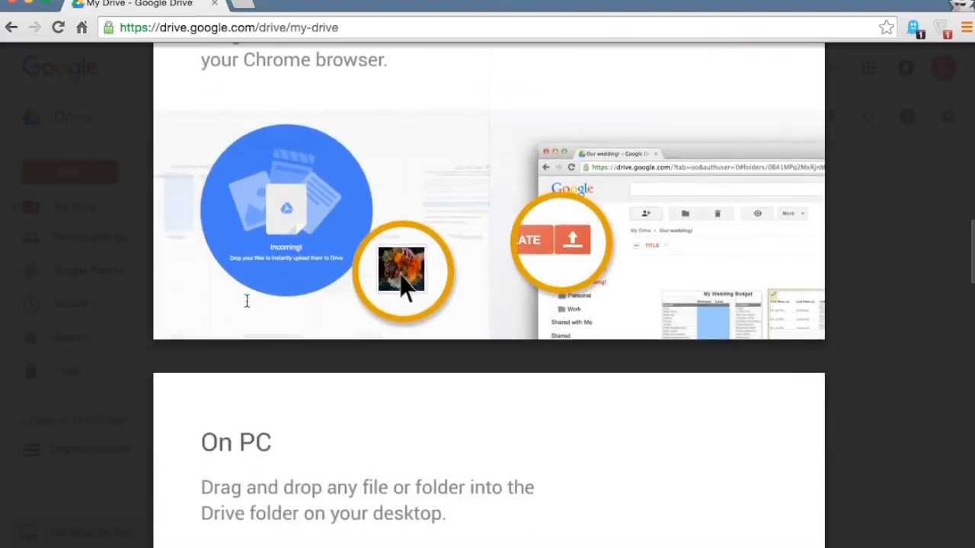
pyautogui.scroll(-10, 247, 301)
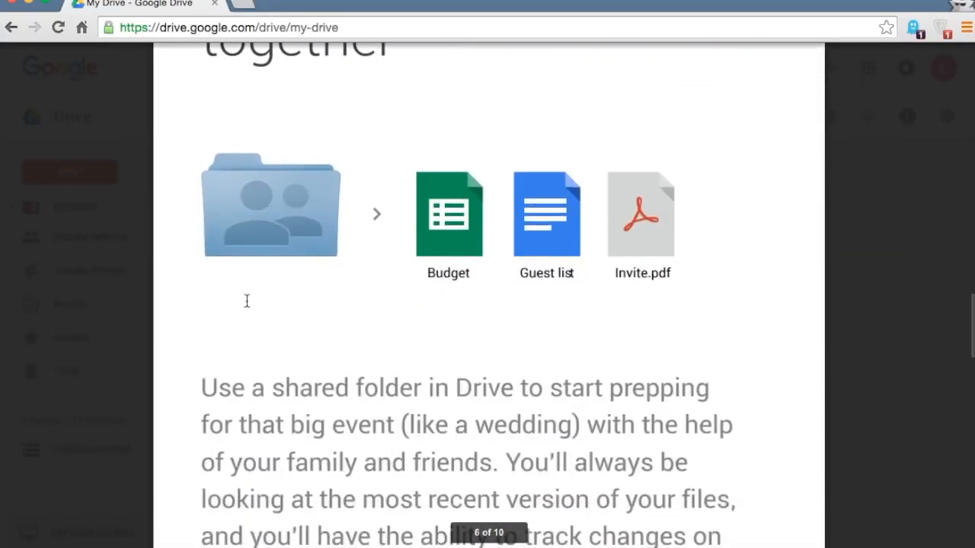
pyautogui.scroll(-10, 247, 301)
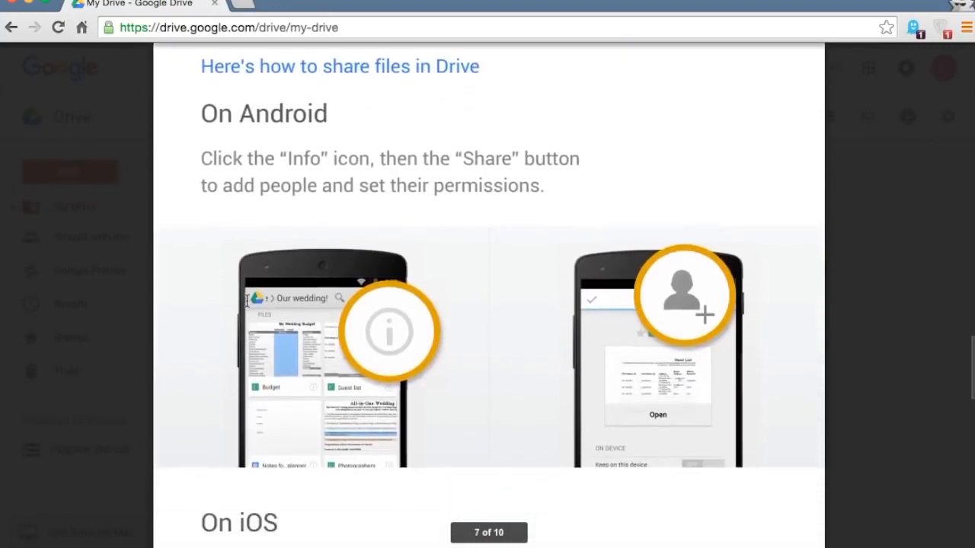
pyautogui.scroll(-10, 247, 301)
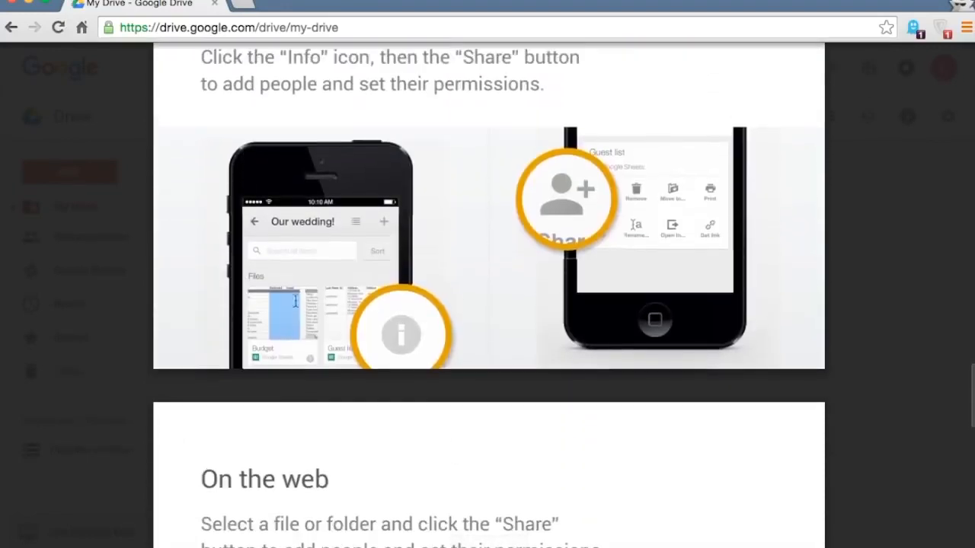
pyautogui.click(947, 66)
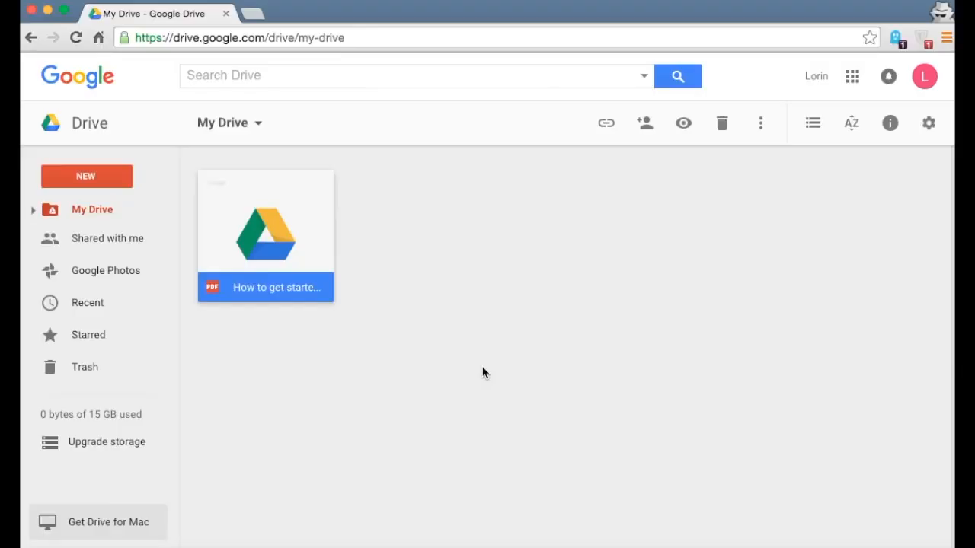
# - Create a new folder named 'My Stuff' in My Drive
pyautogui.click(111, 178)
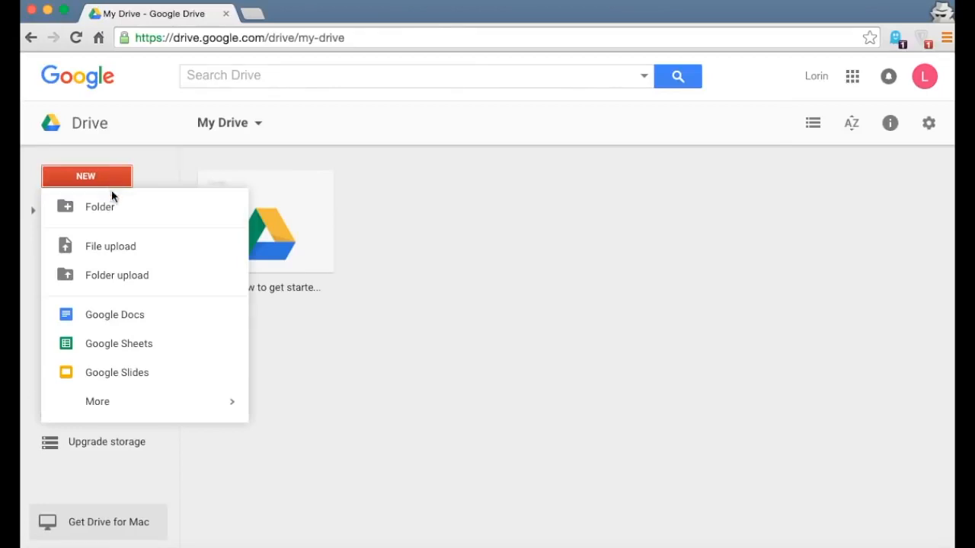
pyautogui.click(114, 208)
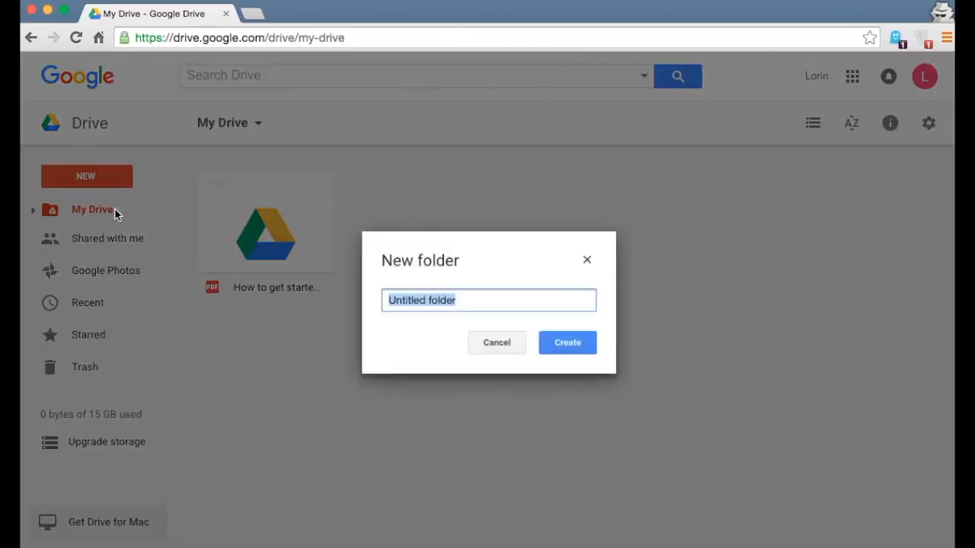
pyautogui.write('My Stuff')
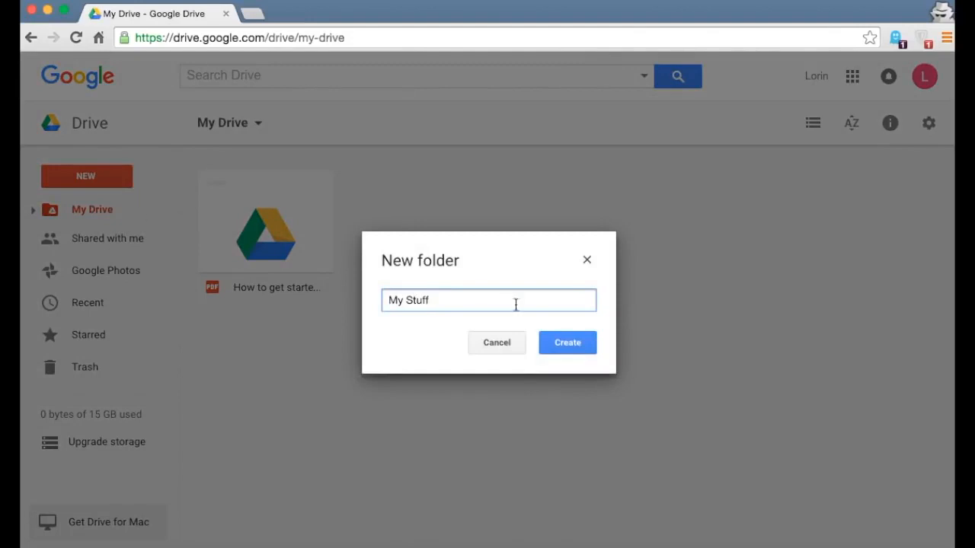
pyautogui.click(567, 350)
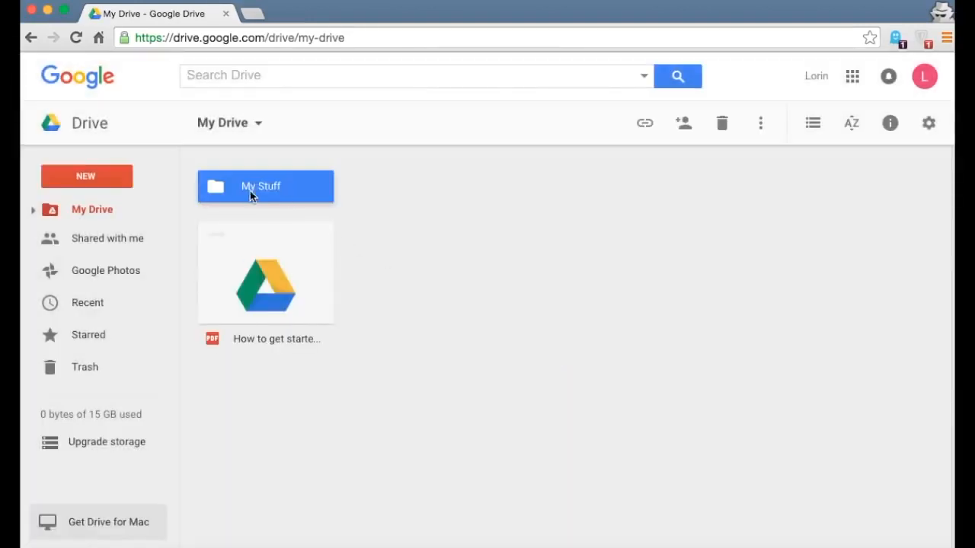
pyautogui.click(358, 210)
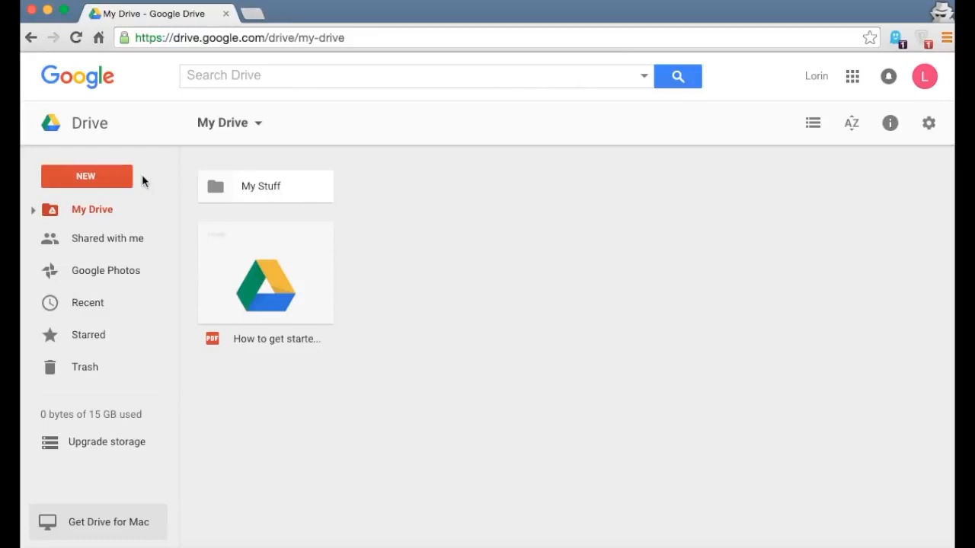
pyautogui.click(109, 179)
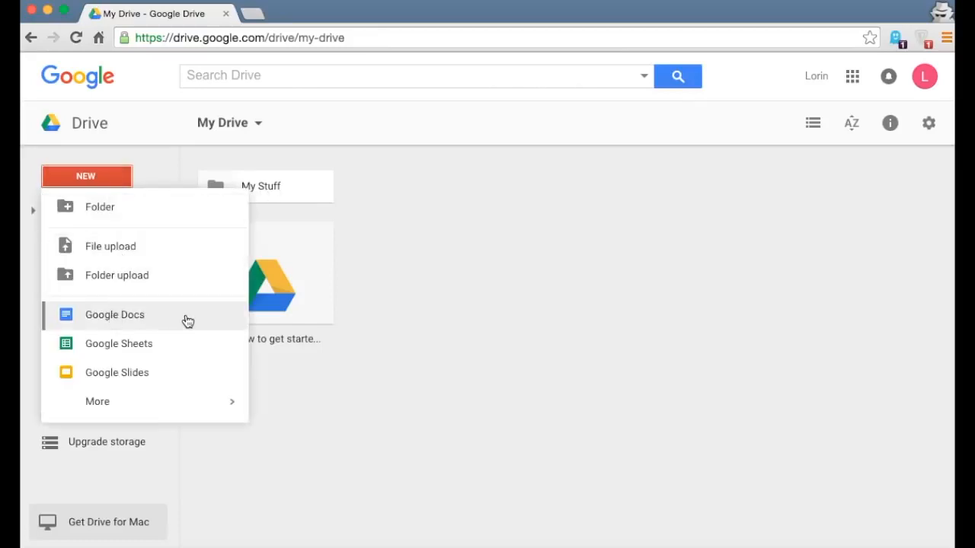
# - Create a new Google Docs document and title it 'My Stuff'
pyautogui.click(131, 320)
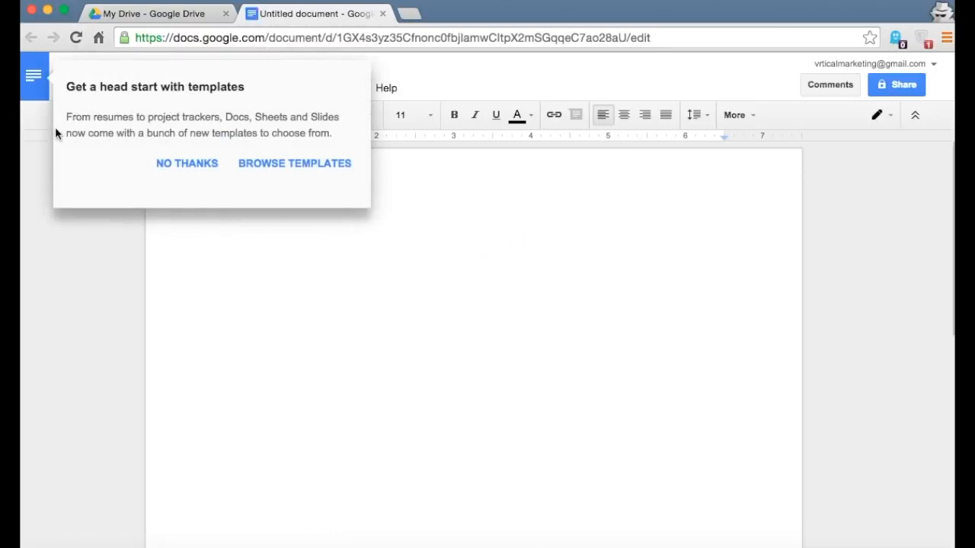
pyautogui.click(181, 165)
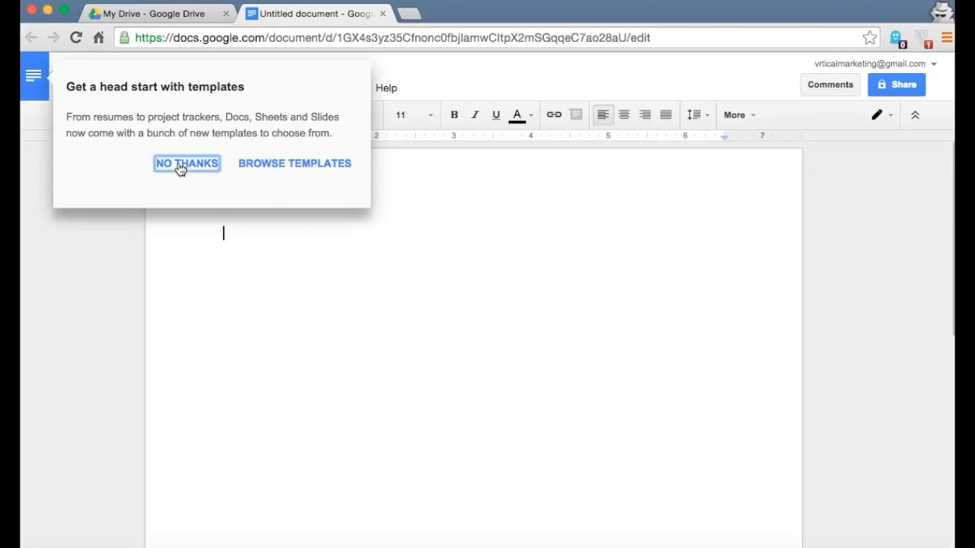
pyautogui.click(183, 17)
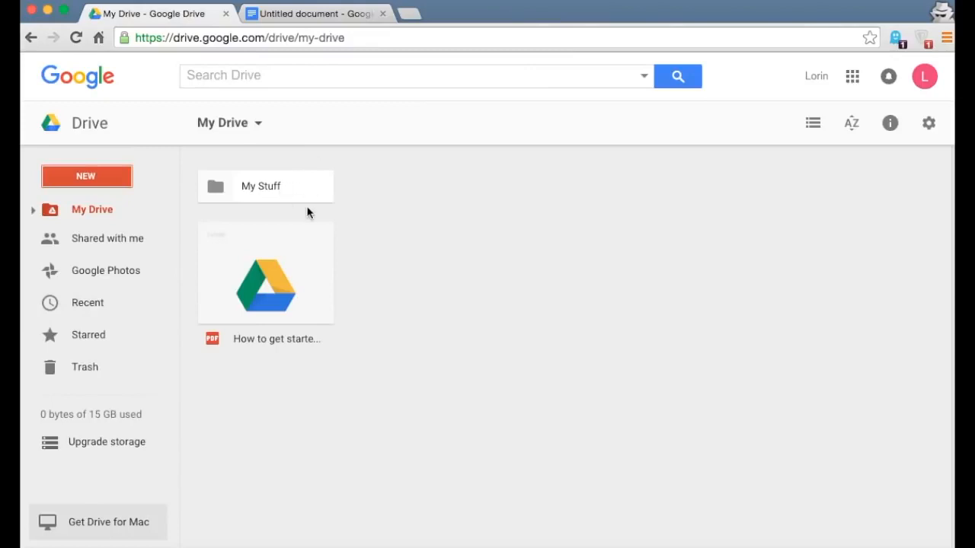
pyautogui.click(303, 20)
pyautogui.click(131, 74)
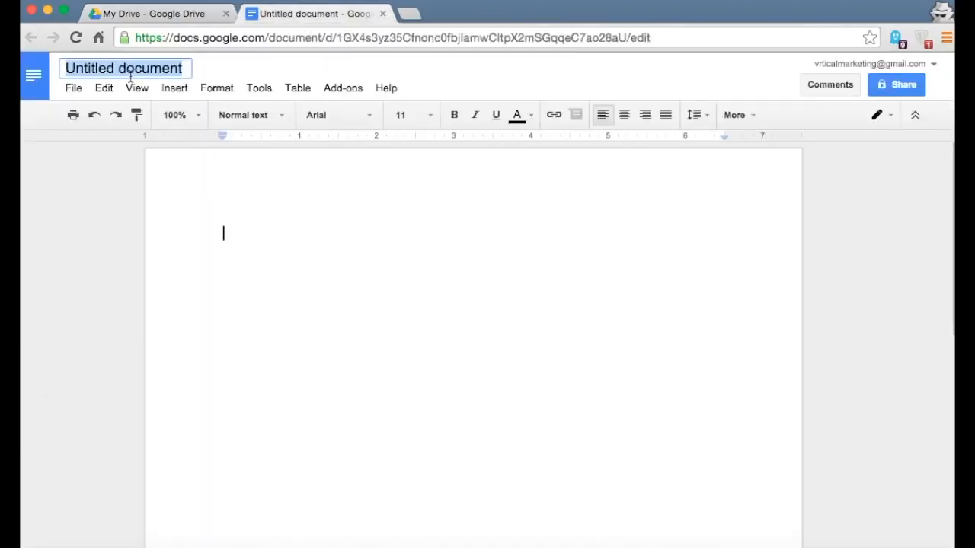
pyautogui.write('My Stuff')
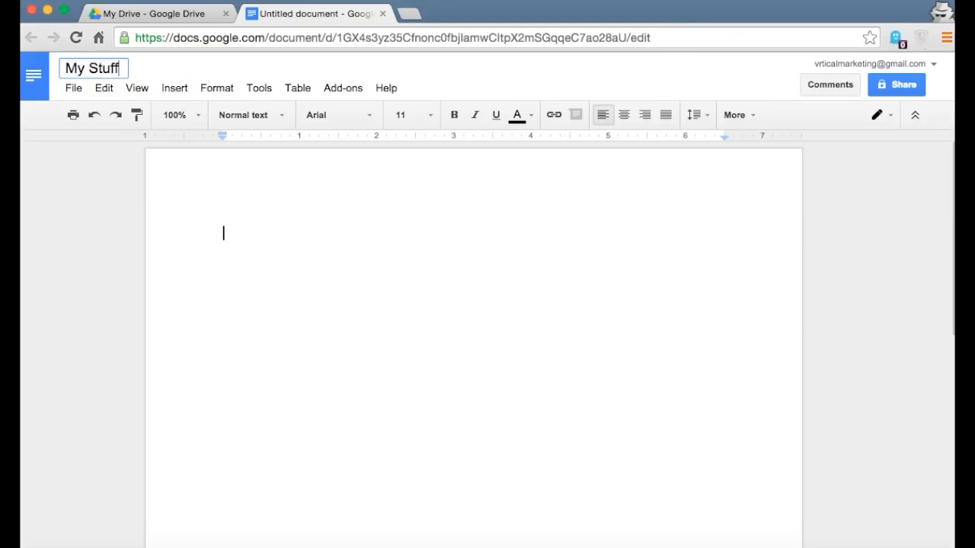
pyautogui.press('Return')
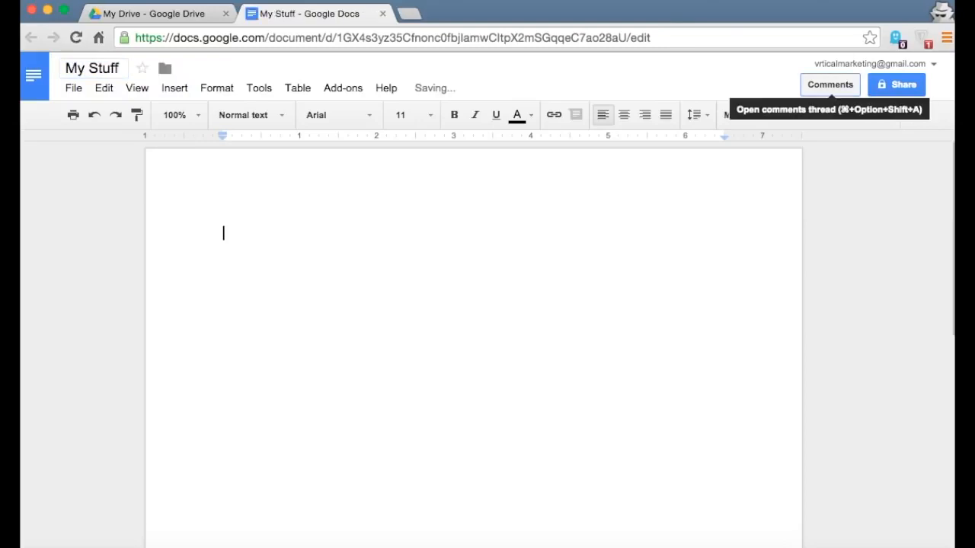
pyautogui.click(830, 85)
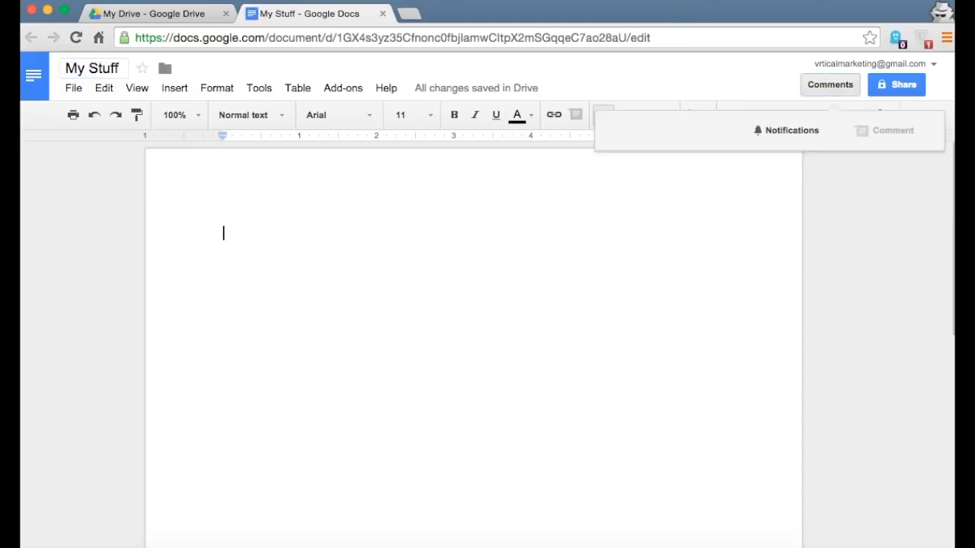
pyautogui.click(230, 237)
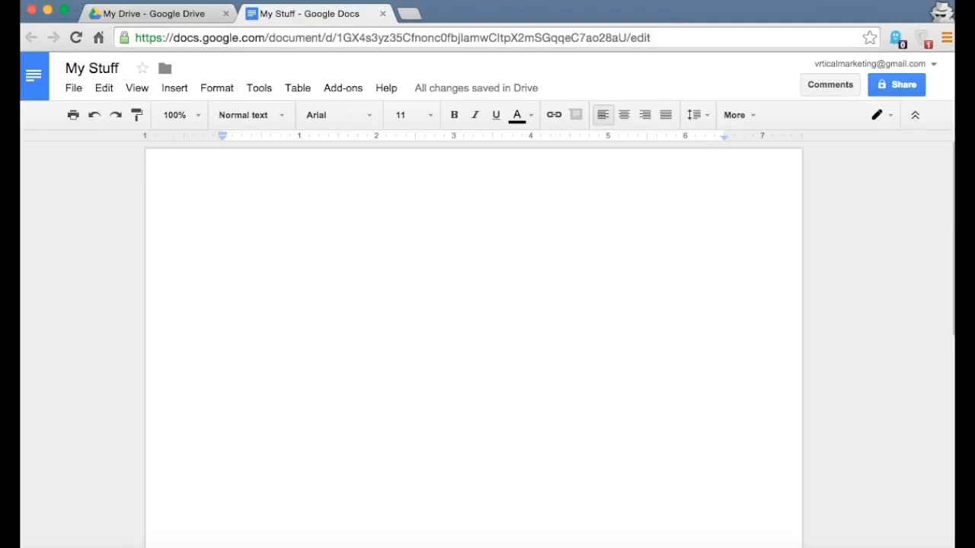
# - Type 'Hello world!' in the document, then close and reopen it to confirm it saved
pyautogui.write('Hello wor')
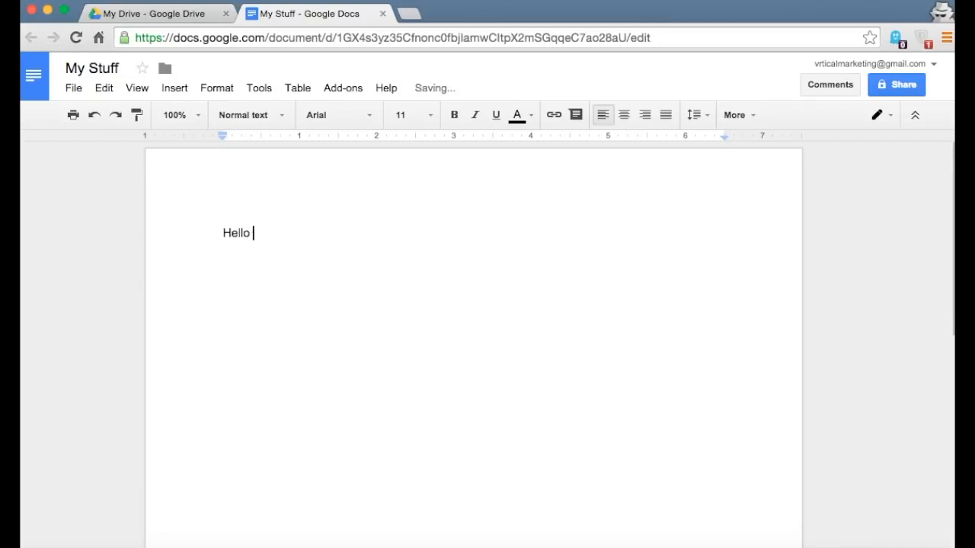
pyautogui.write('ld!')
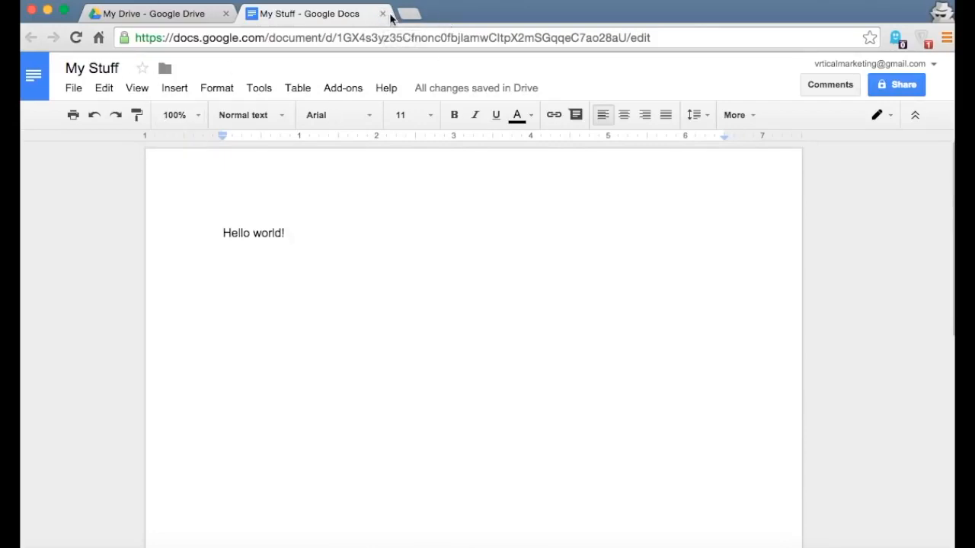
pyautogui.click(382, 14)
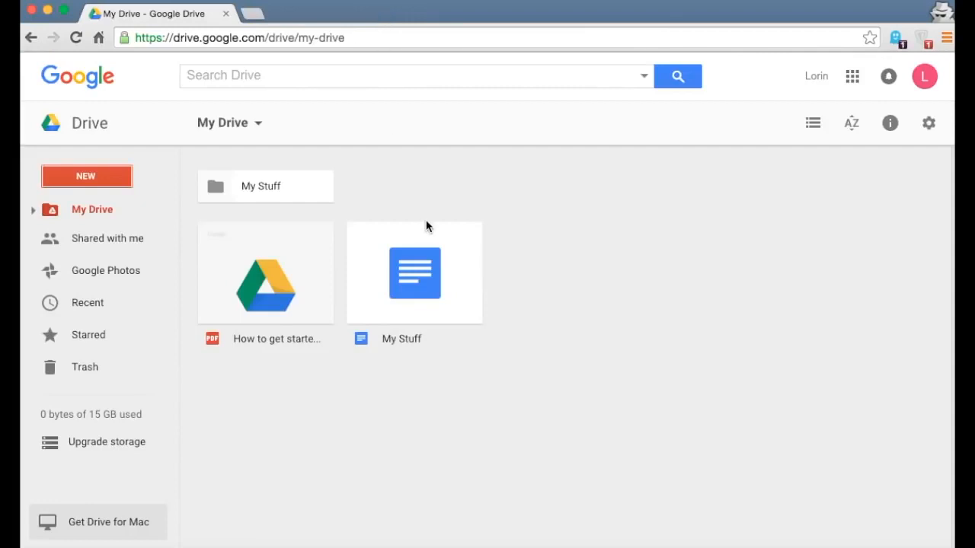
pyautogui.doubleClick(408, 283)
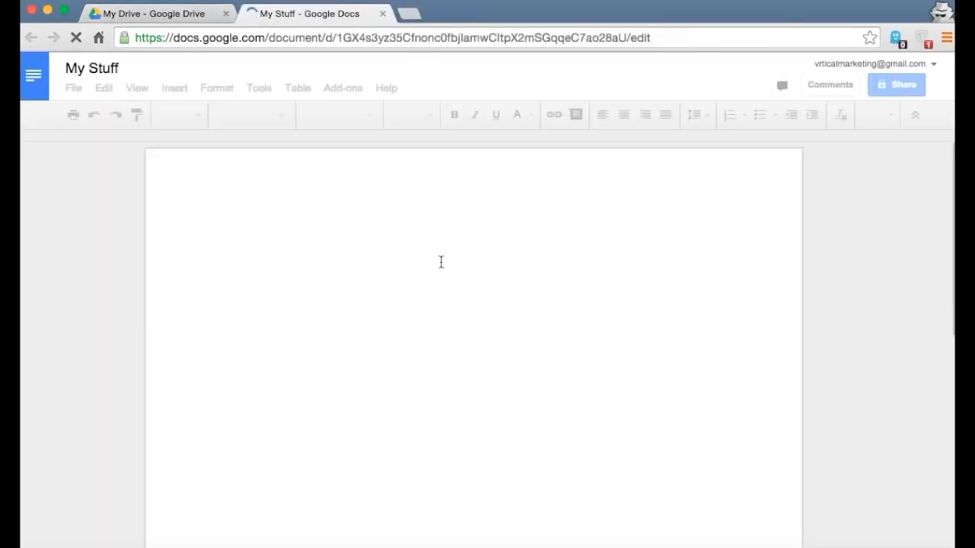
pyautogui.click(266, 237)
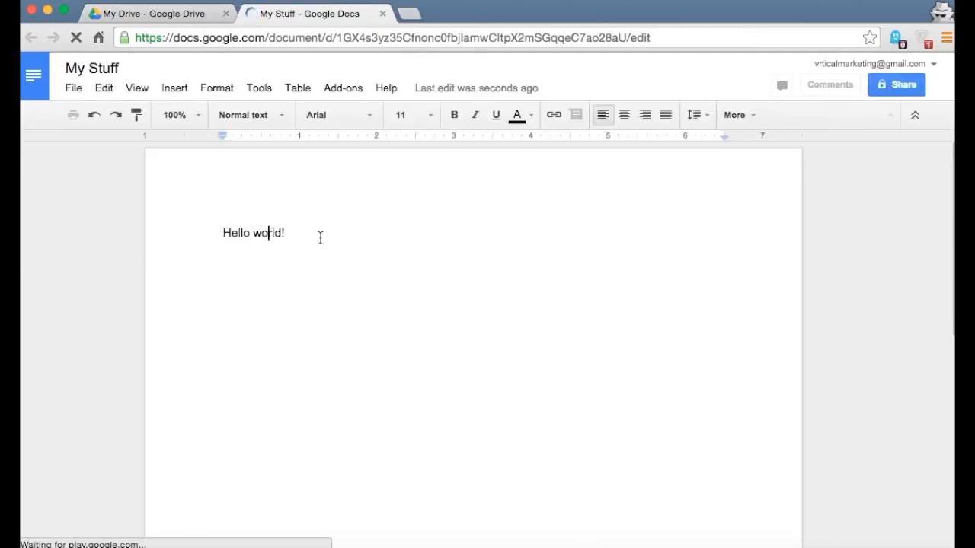
pyautogui.click(383, 14)
pyautogui.click(94, 183)
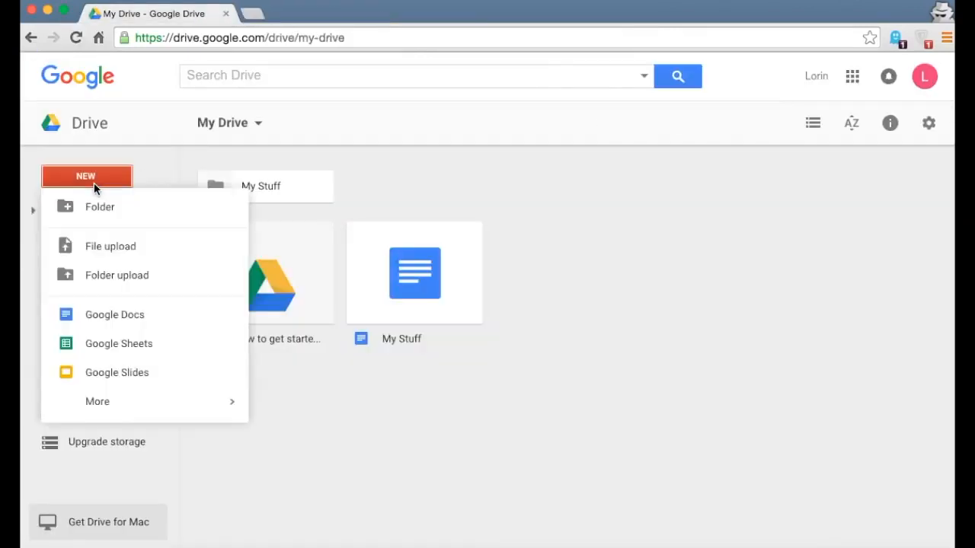
# - Create a Google Sheets spreadsheet titled 'My Other Stuff', close it, and reopen it from Drive
pyautogui.click(155, 352)
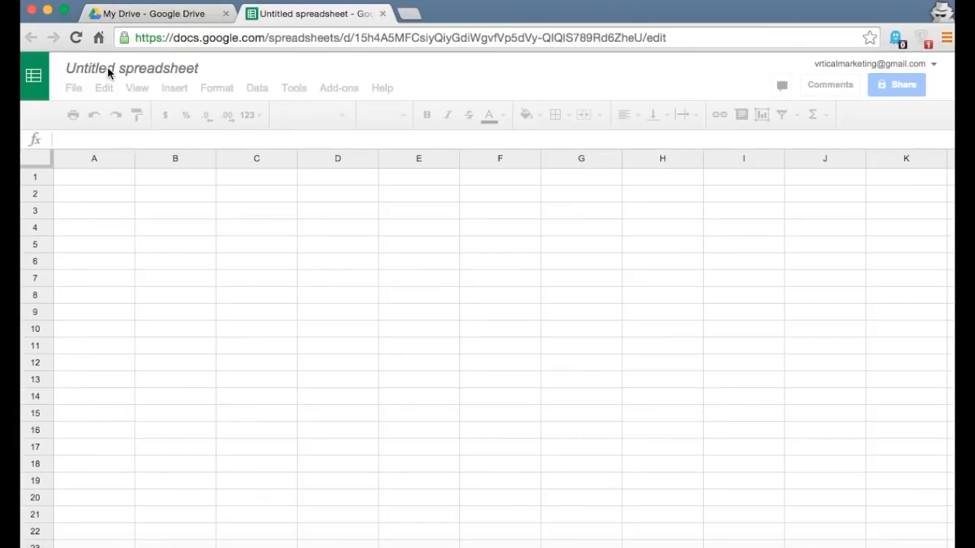
pyautogui.click(108, 67)
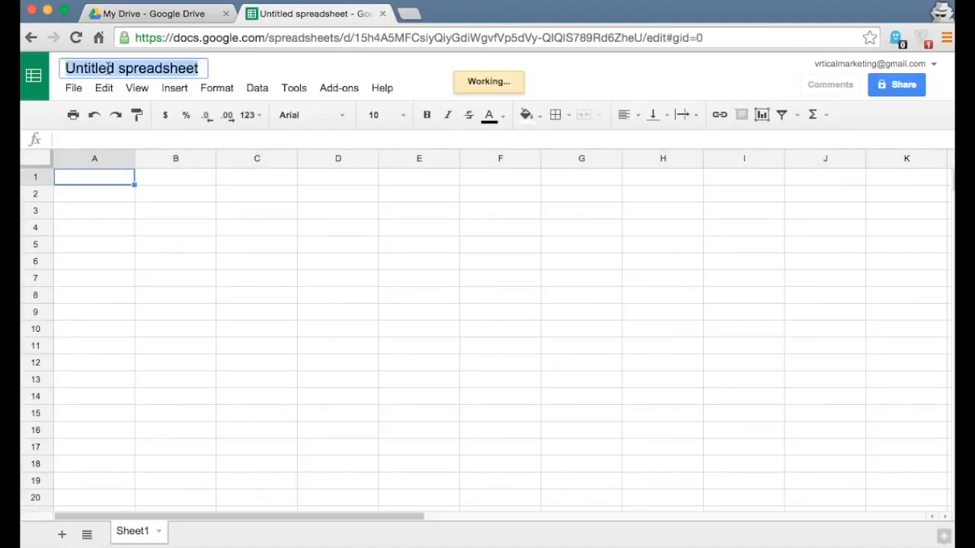
pyautogui.write('My')
pyautogui.press('Return')
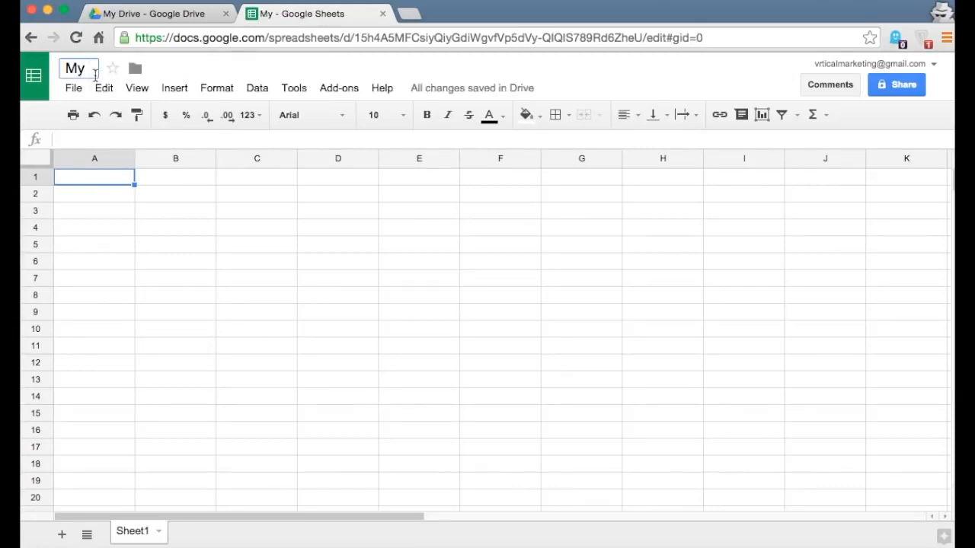
pyautogui.write('Other')
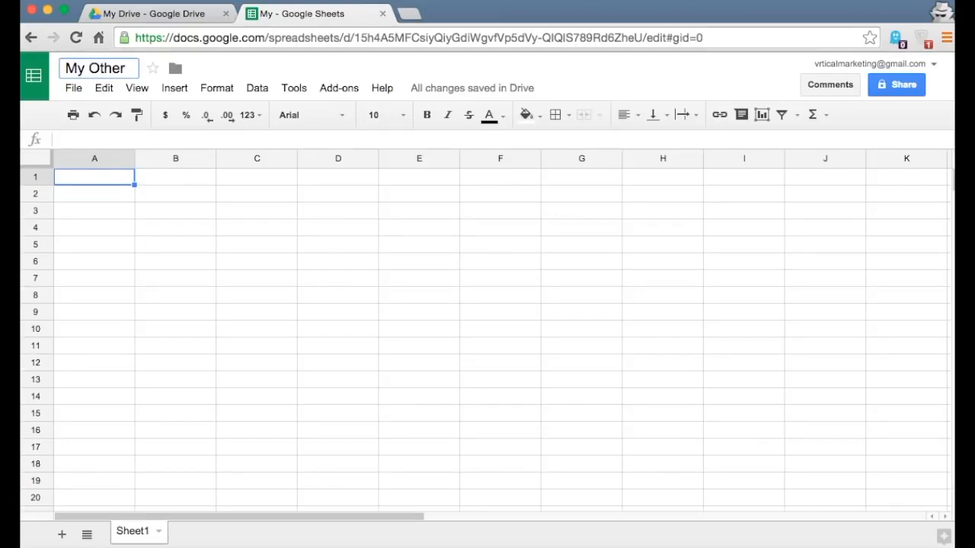
pyautogui.write('Stuff')
pyautogui.press('Return')
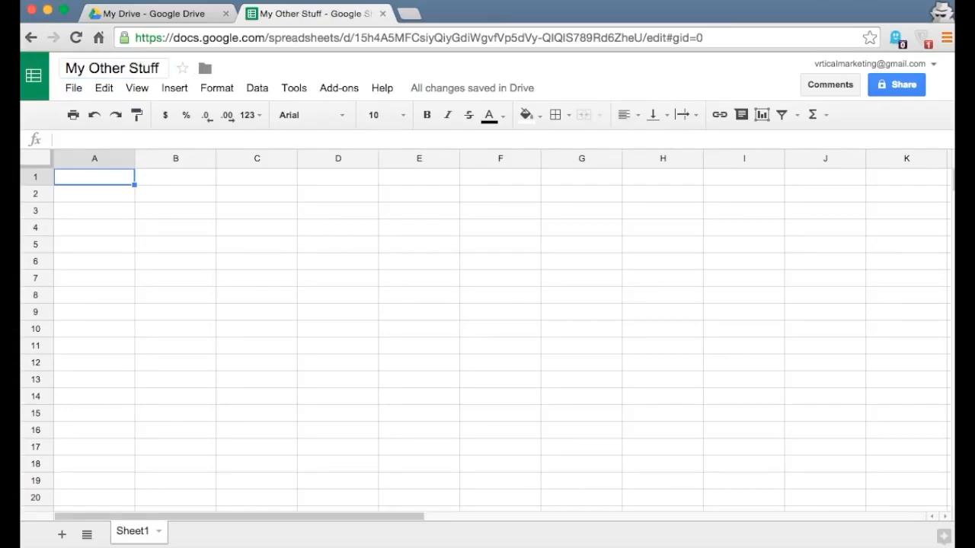
pyautogui.click(143, 268)
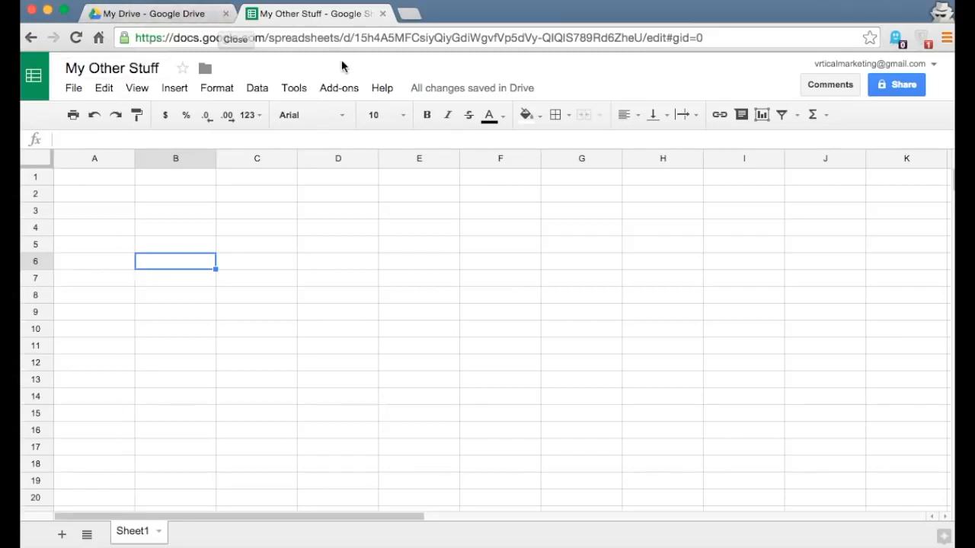
pyautogui.click(383, 15)
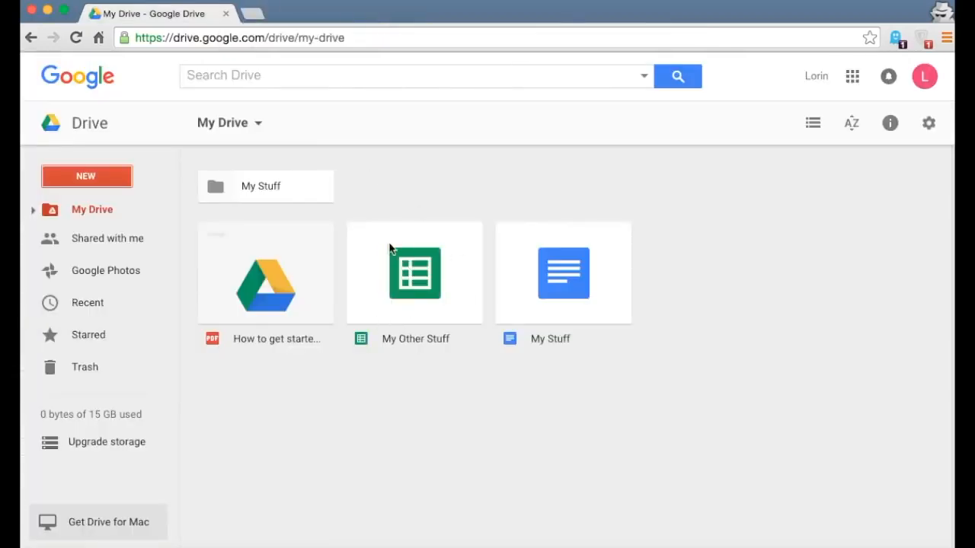
pyautogui.doubleClick(408, 296)
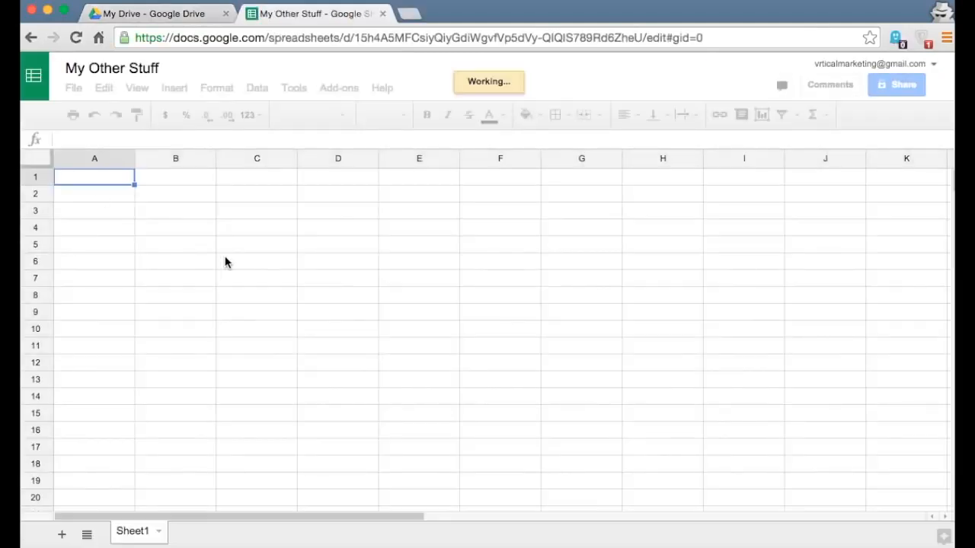
# - Close the spreadsheet and browse the NEW file types in My Drive without creating anything
pyautogui.click(382, 14)
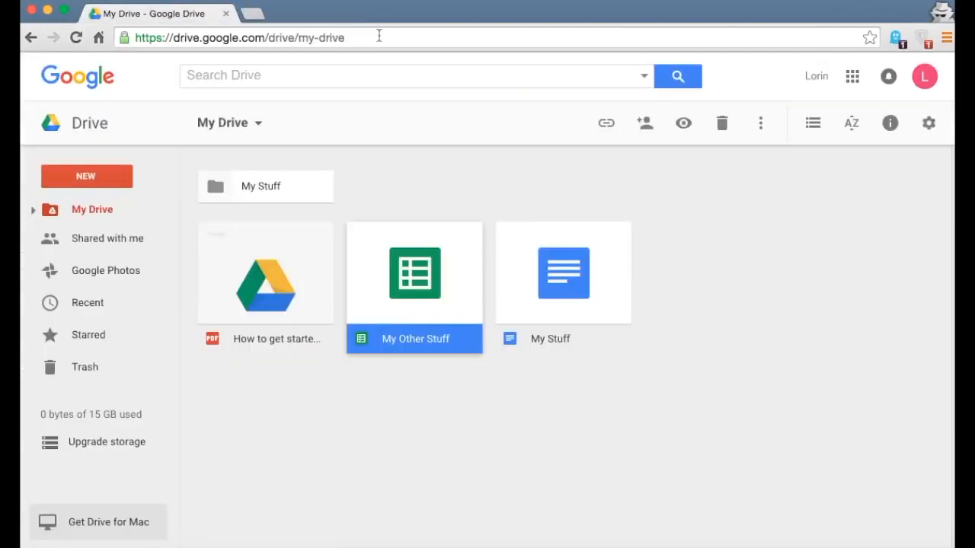
pyautogui.click(96, 178)
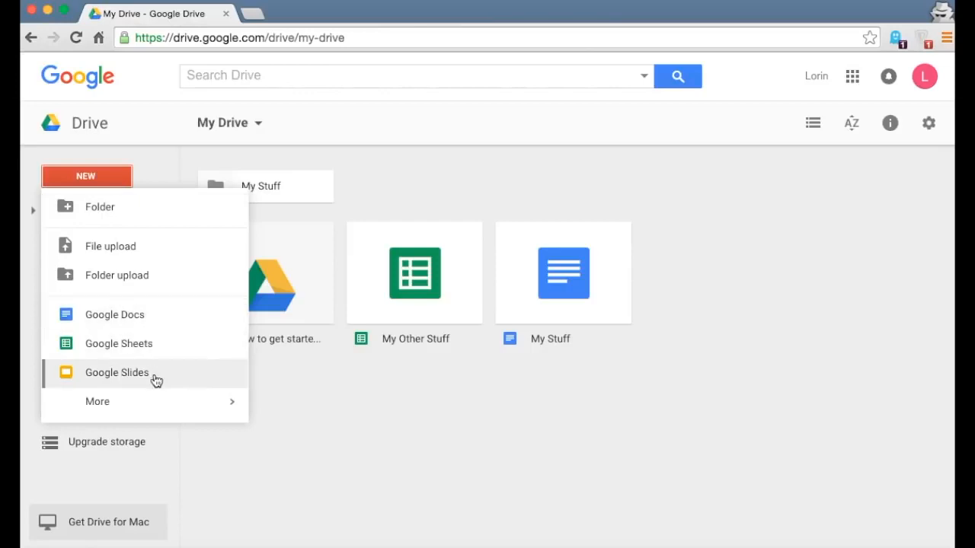
pyautogui.moveTo(209, 411)
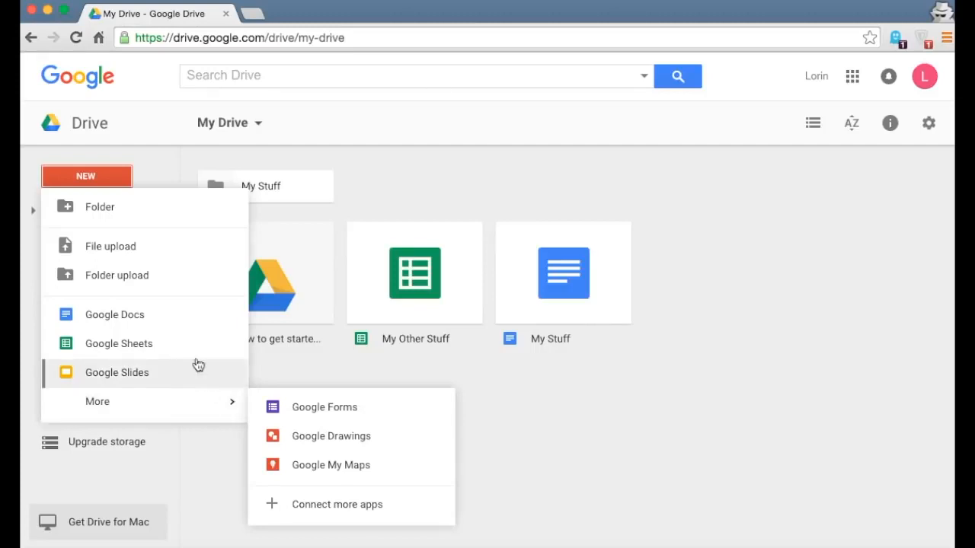
pyautogui.click(561, 412)
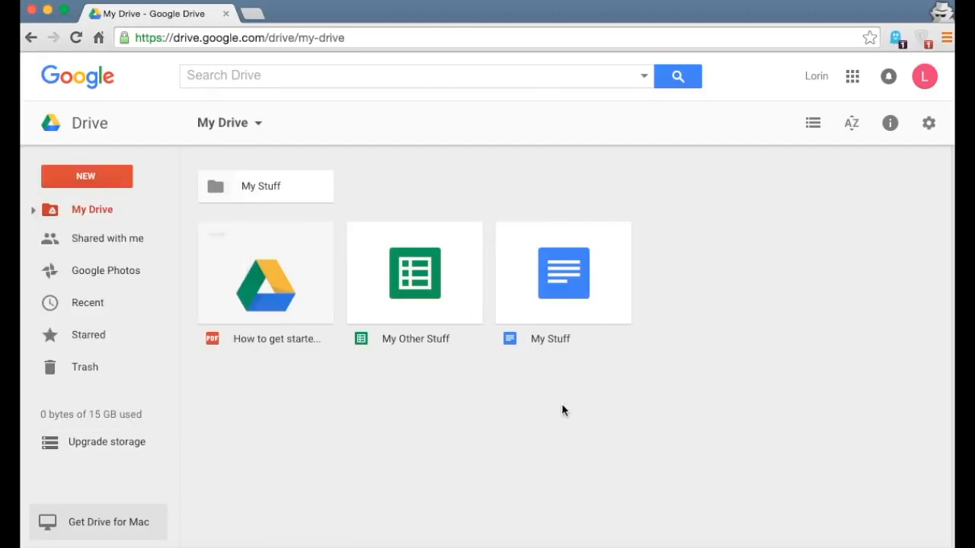
pyautogui.click(63, 183)
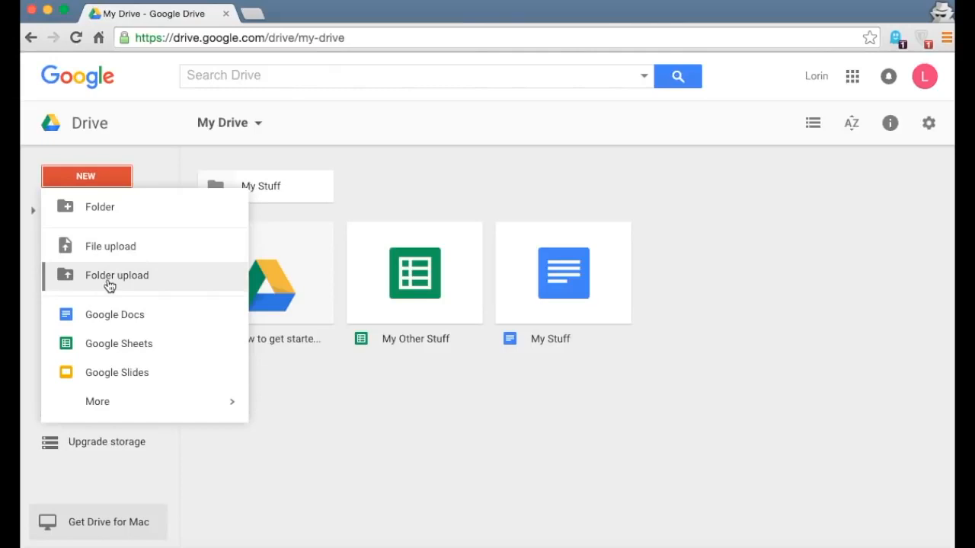
pyautogui.click(425, 452)
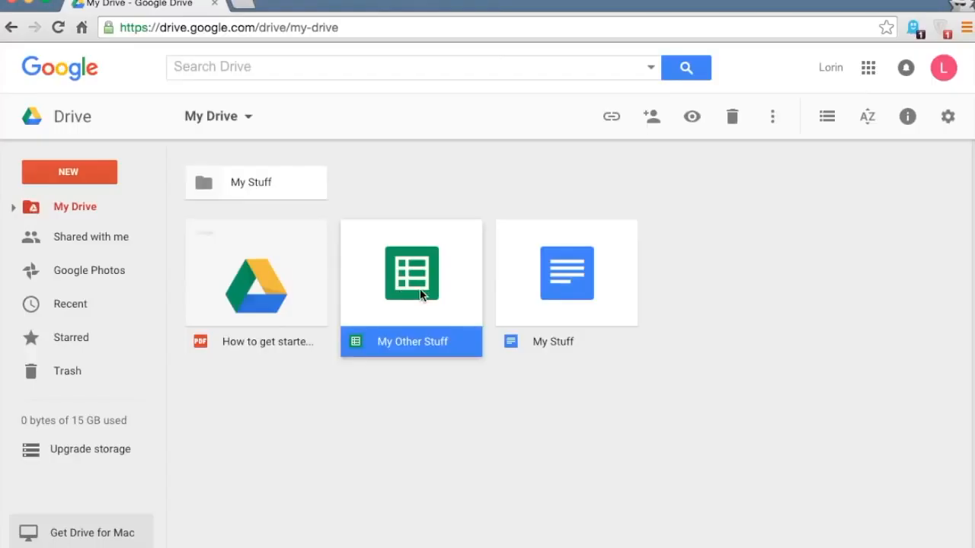
# - Drag the My Other Stuff spreadsheet and My Stuff document onto the My Stuff folder
pyautogui.moveTo(426, 290); pyautogui.dragTo(248, 179)
pyautogui.moveTo(395, 250); pyautogui.dragTo(263, 175)
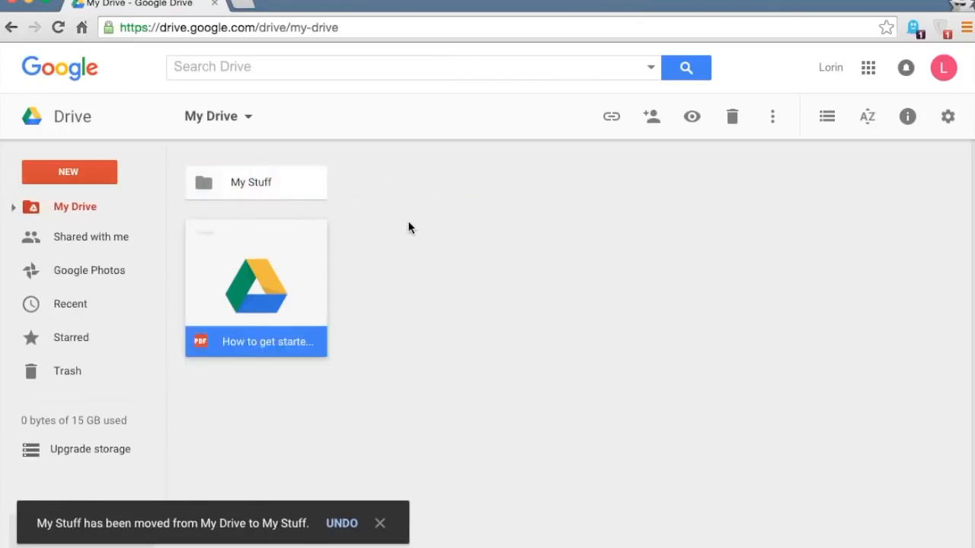
pyautogui.click(236, 195)
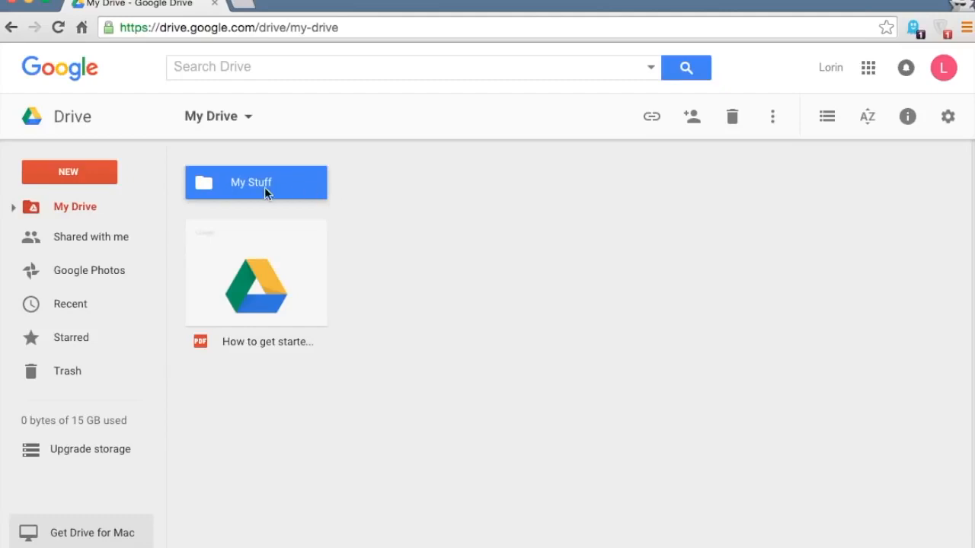
pyautogui.click(244, 259)
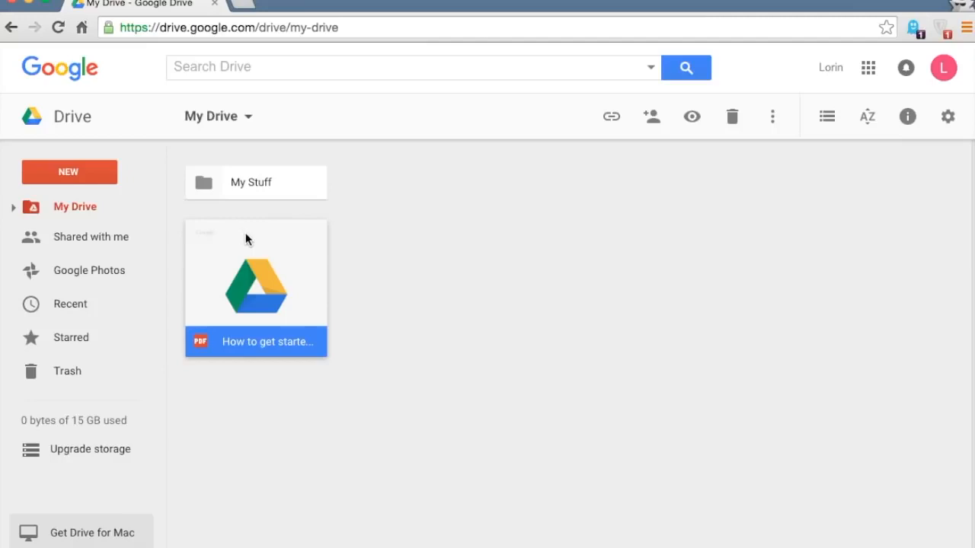
pyautogui.click(236, 190)
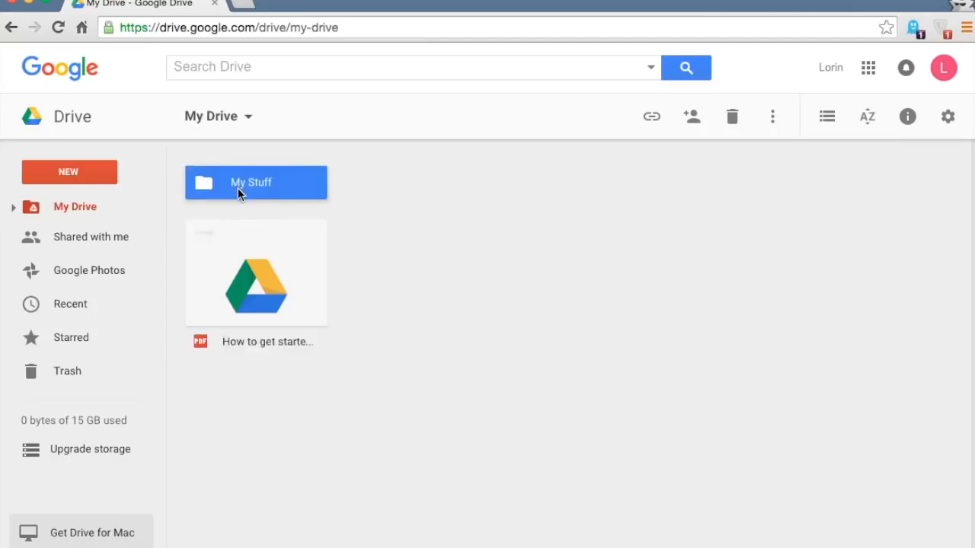
# - Share the My Stuff folder with the recipient's e-mail address at Can edit and send the invitation
pyautogui.click(692, 123)
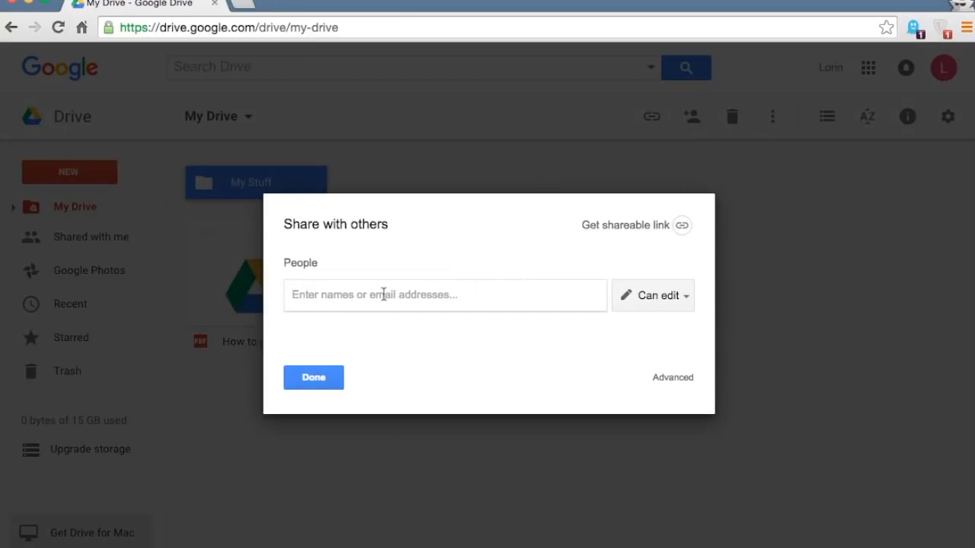
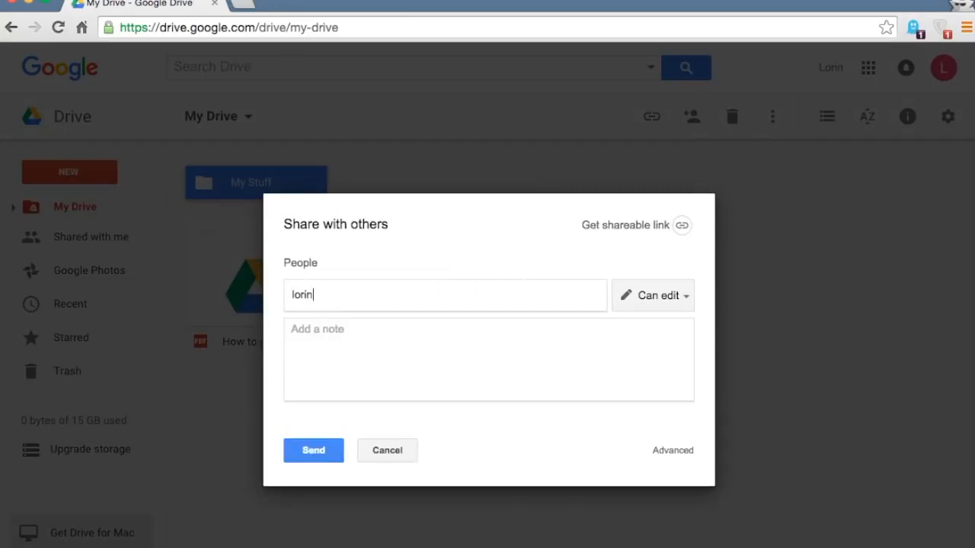
pyautogui.press('Return')
pyautogui.click(393, 338)
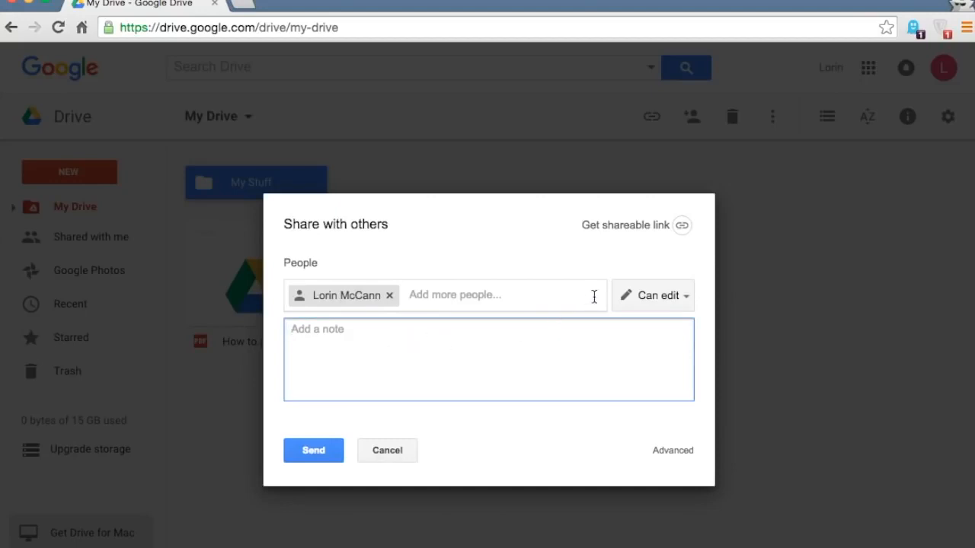
pyautogui.click(660, 306)
pyautogui.click(670, 352)
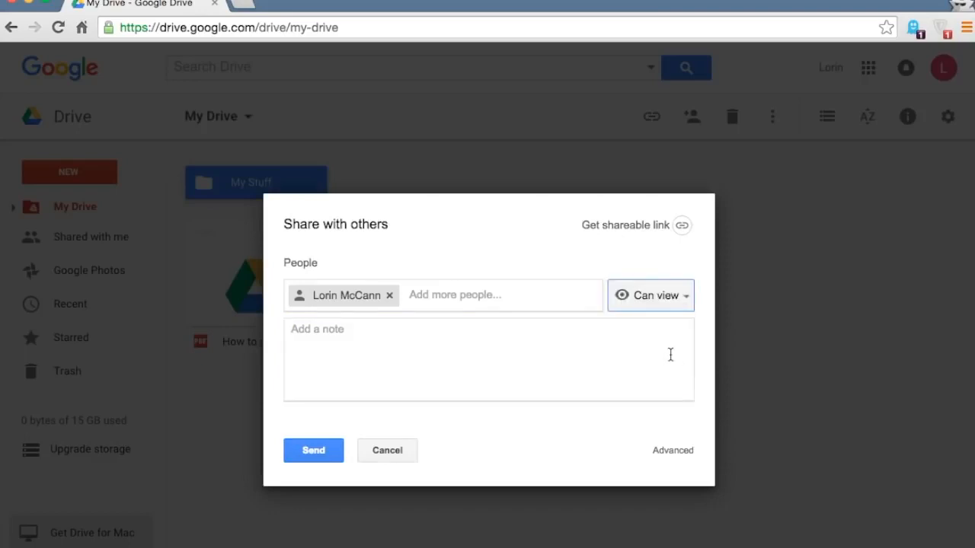
pyautogui.click(666, 298)
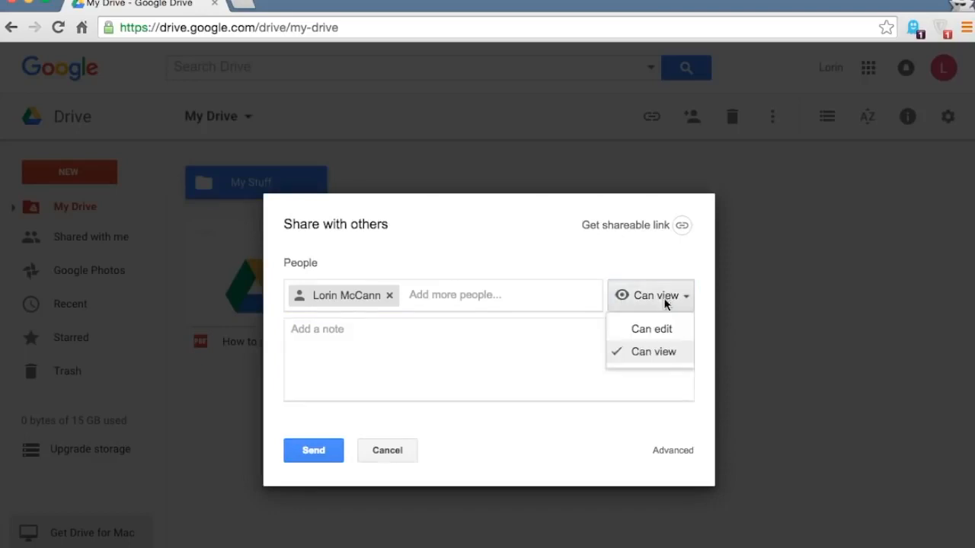
pyautogui.click(665, 330)
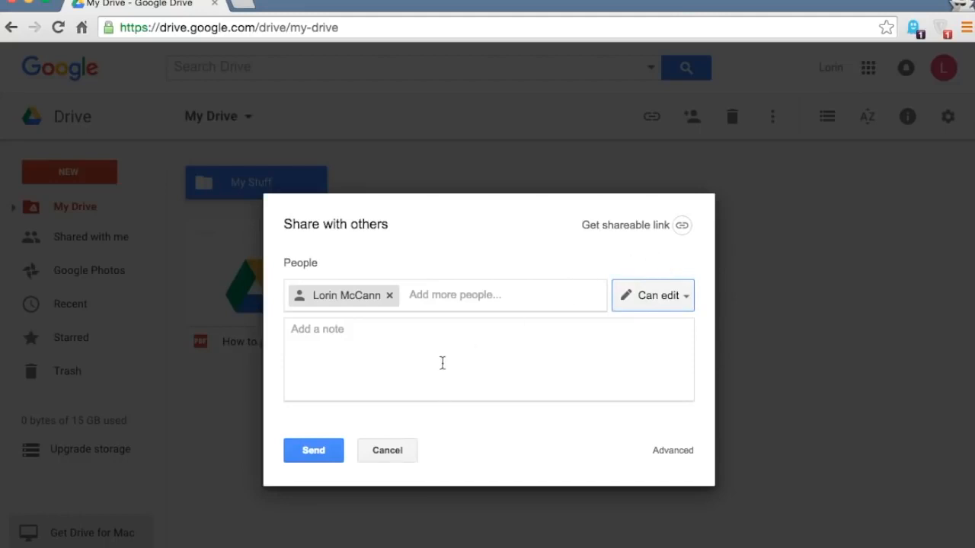
pyautogui.click(319, 451)
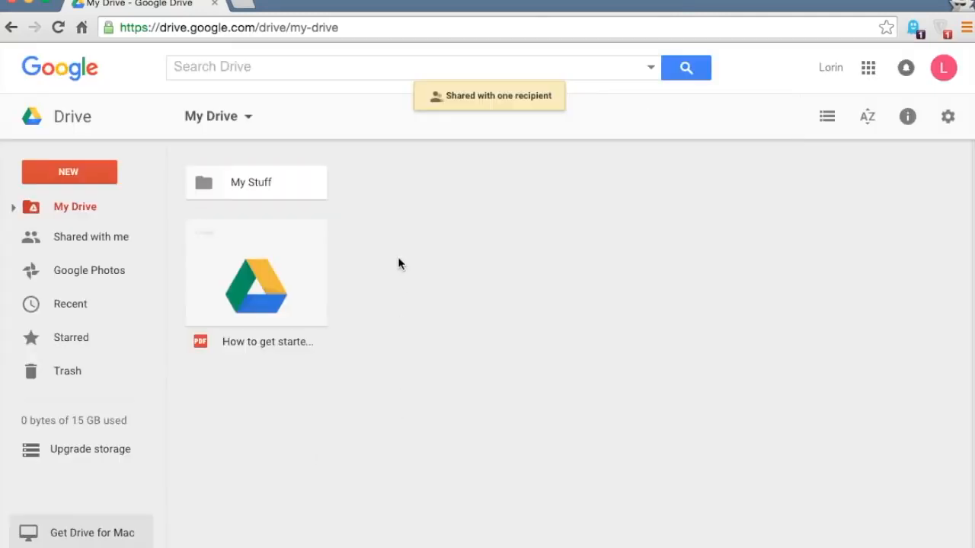
# - Turn on link sharing for the My Stuff folder and copy its shareable link
pyautogui.click(239, 188)
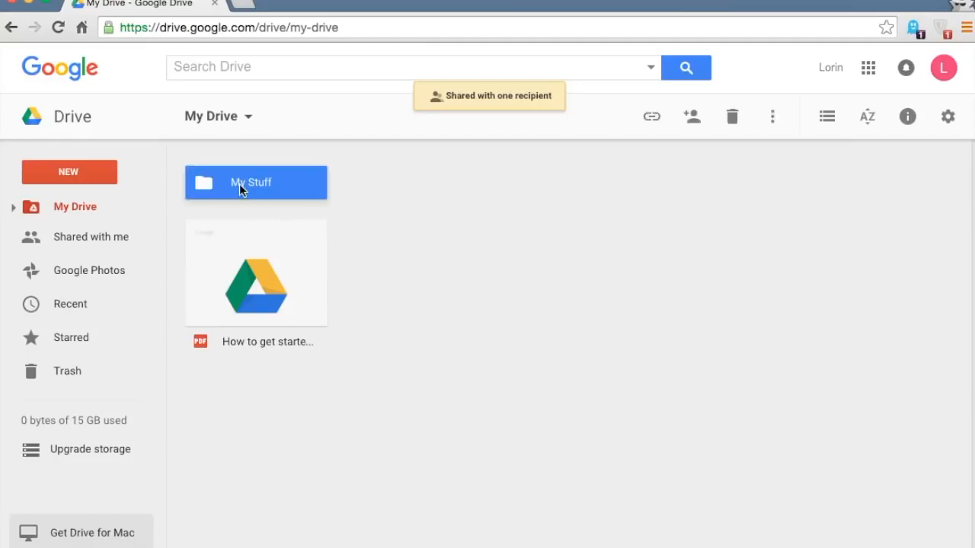
pyautogui.click(771, 122)
pyautogui.click(685, 133)
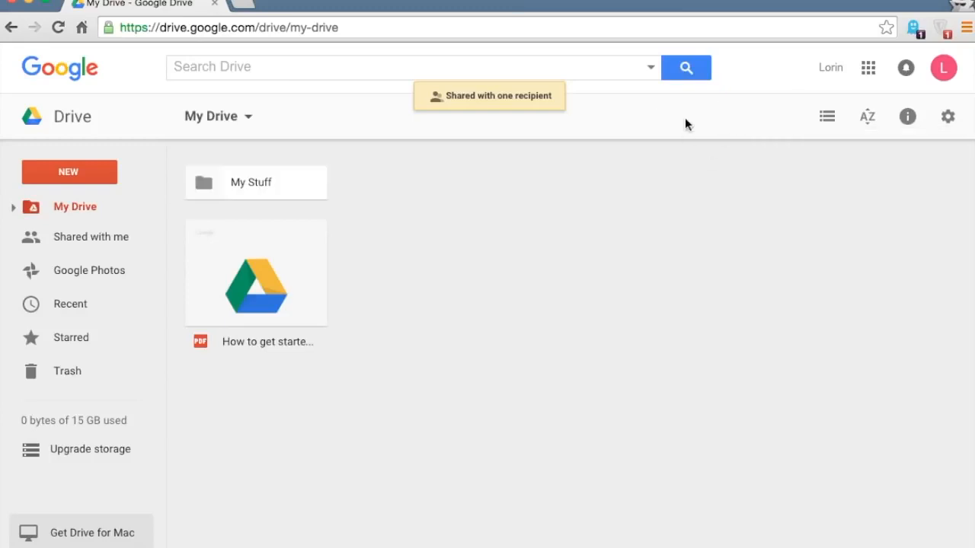
pyautogui.click(301, 180)
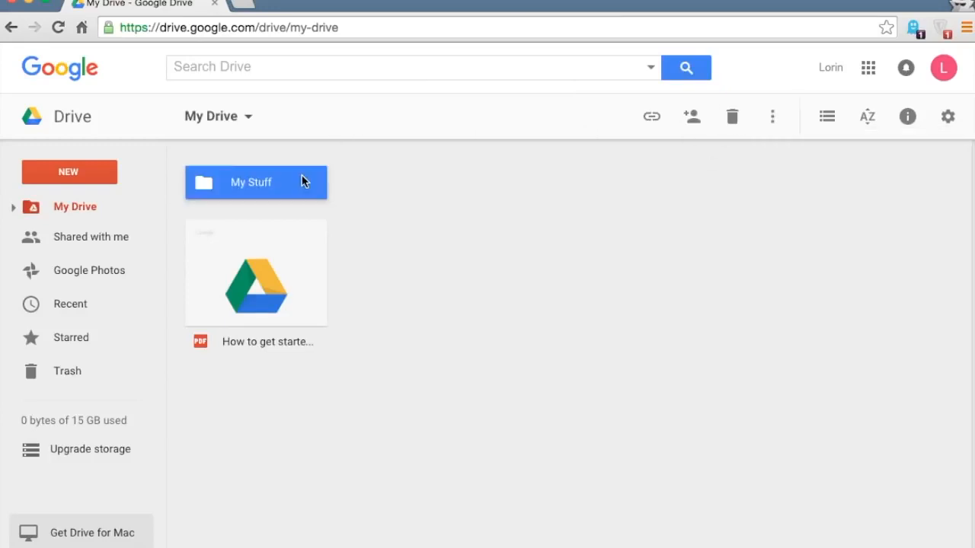
pyautogui.click(691, 118)
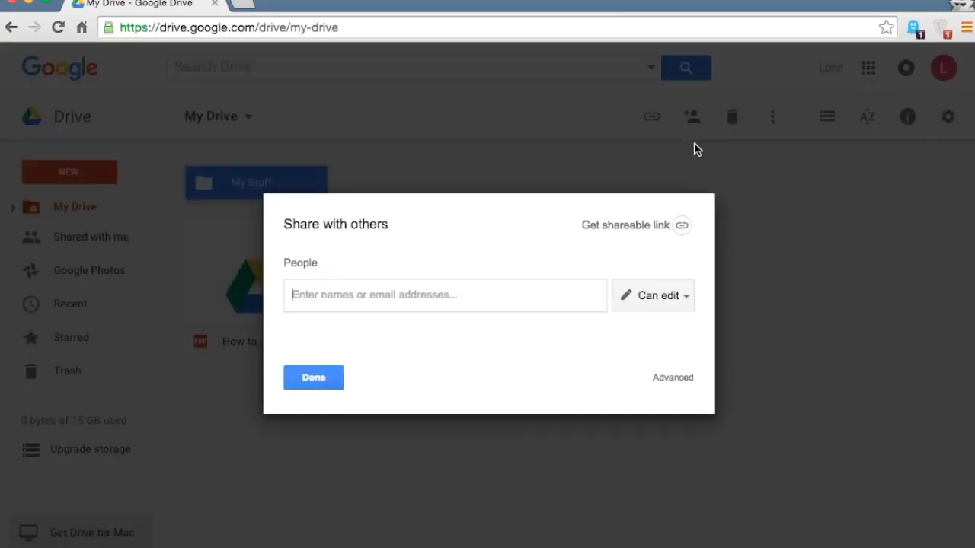
pyautogui.click(680, 227)
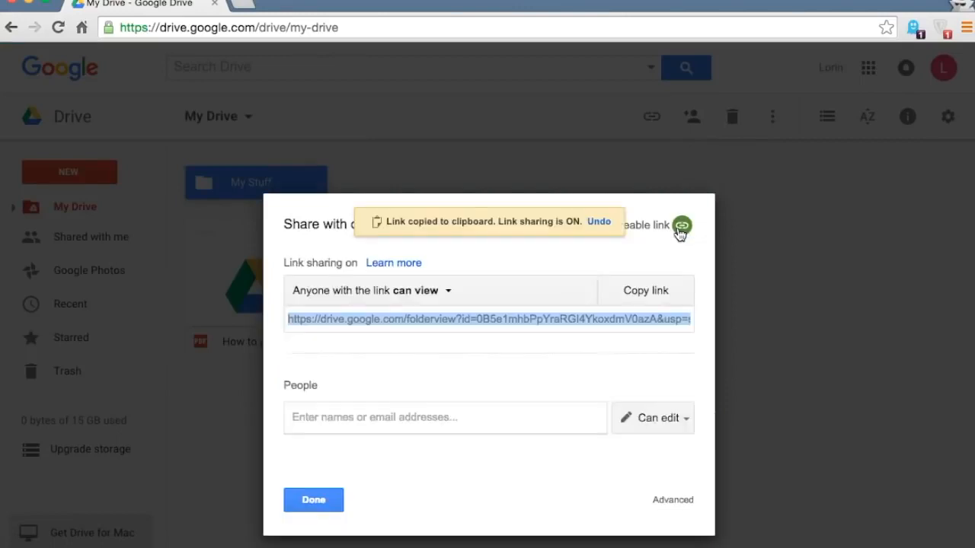
pyautogui.click(646, 295)
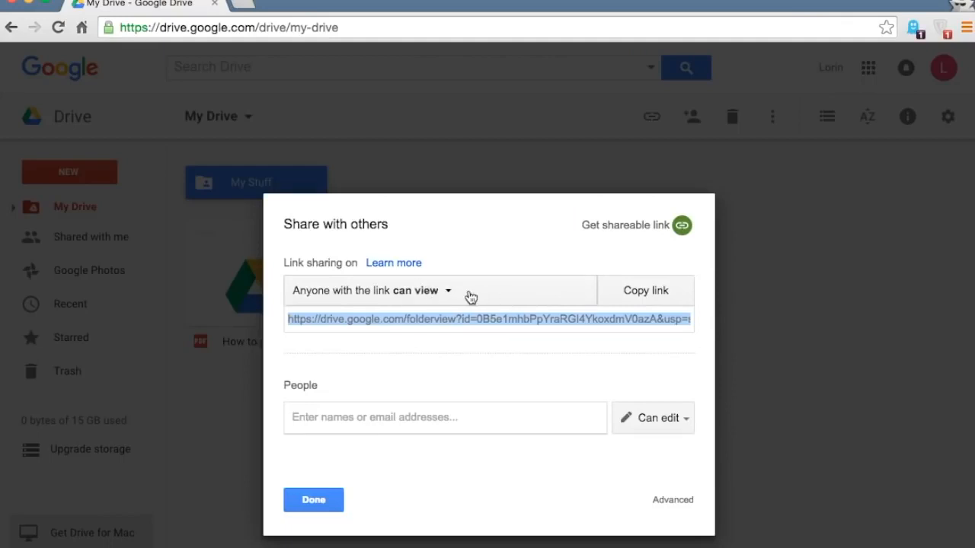
# - Review the link access level and advanced sharing settings, leaving them unchanged, and close sharing
pyautogui.click(464, 297)
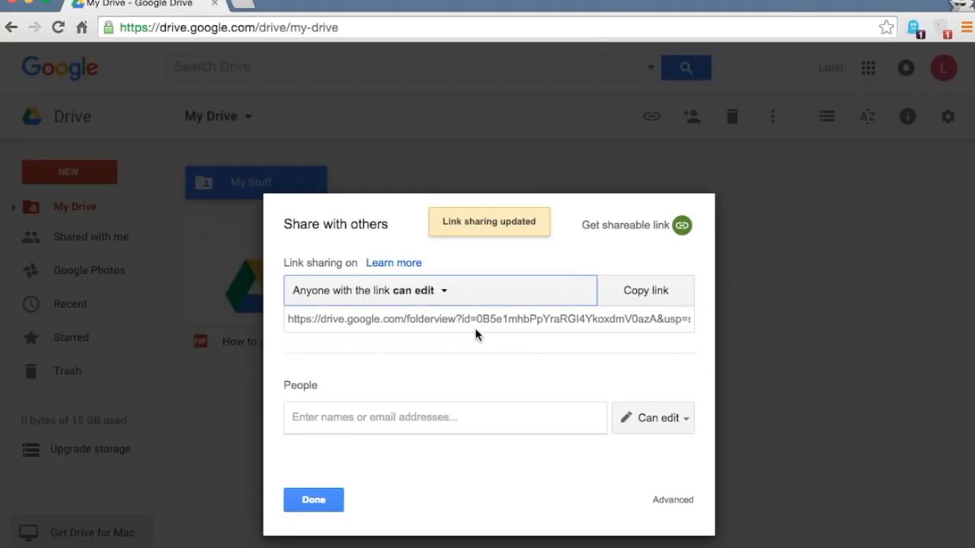
pyautogui.click(687, 502)
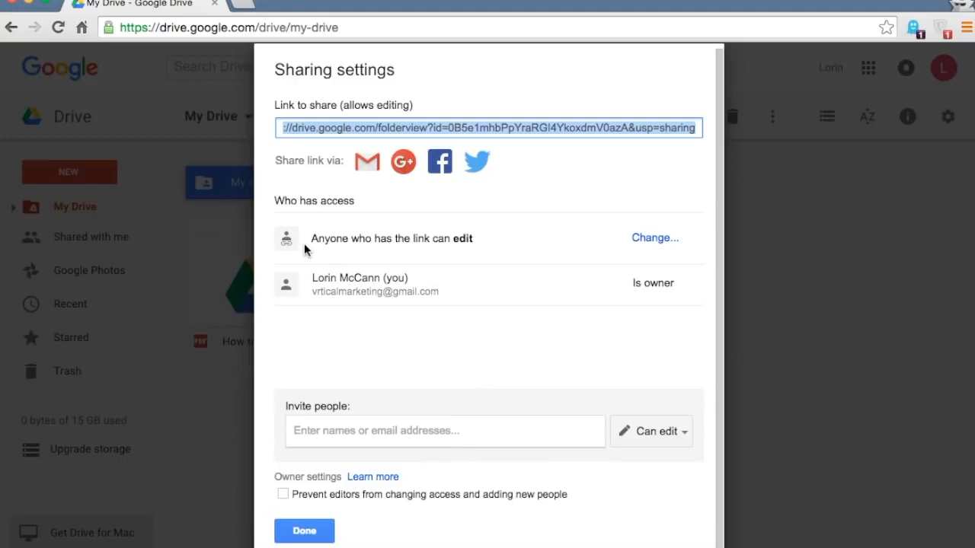
pyautogui.click(642, 240)
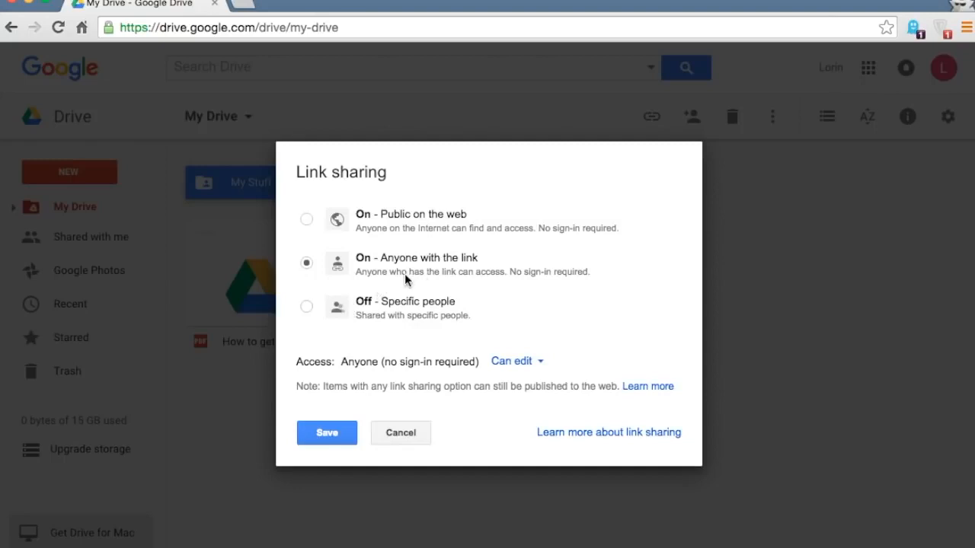
pyautogui.click(402, 432)
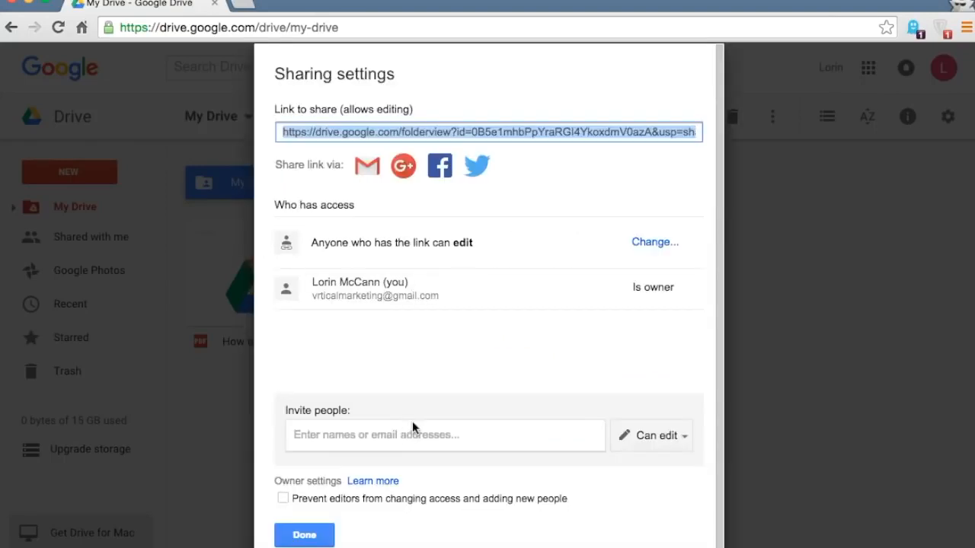
pyautogui.click(306, 535)
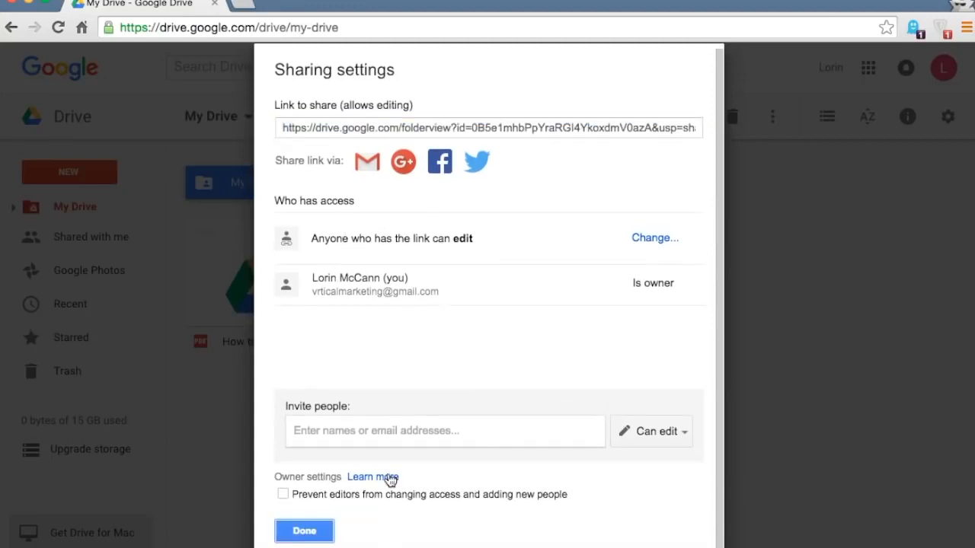
pyautogui.click(305, 531)
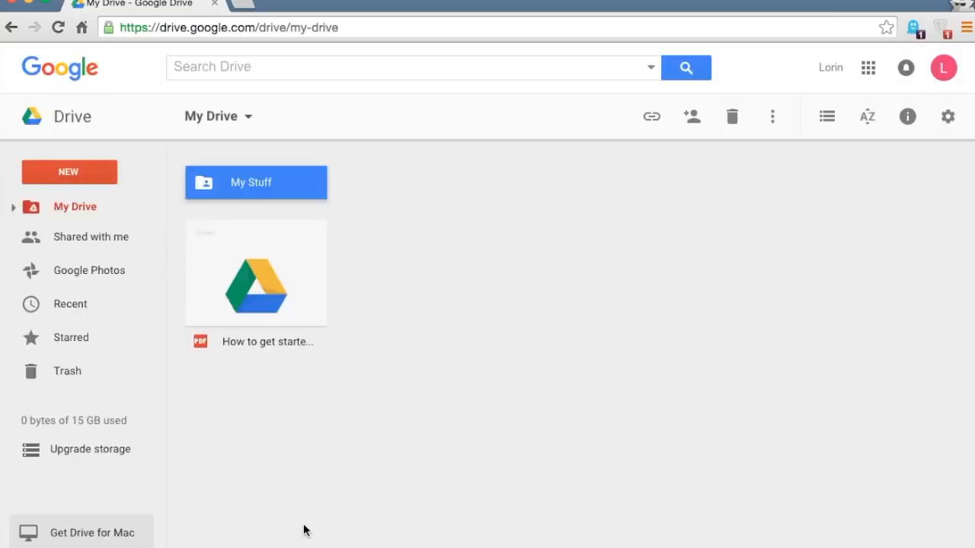
# - Open the My Stuff folder and check the My Stuff document's link-sharing access
pyautogui.doubleClick(270, 182)
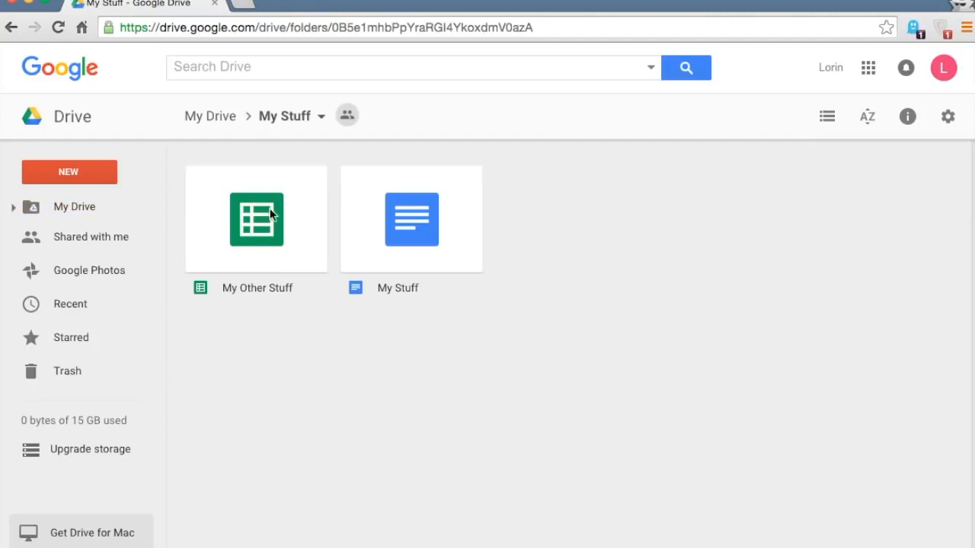
pyautogui.click(246, 227)
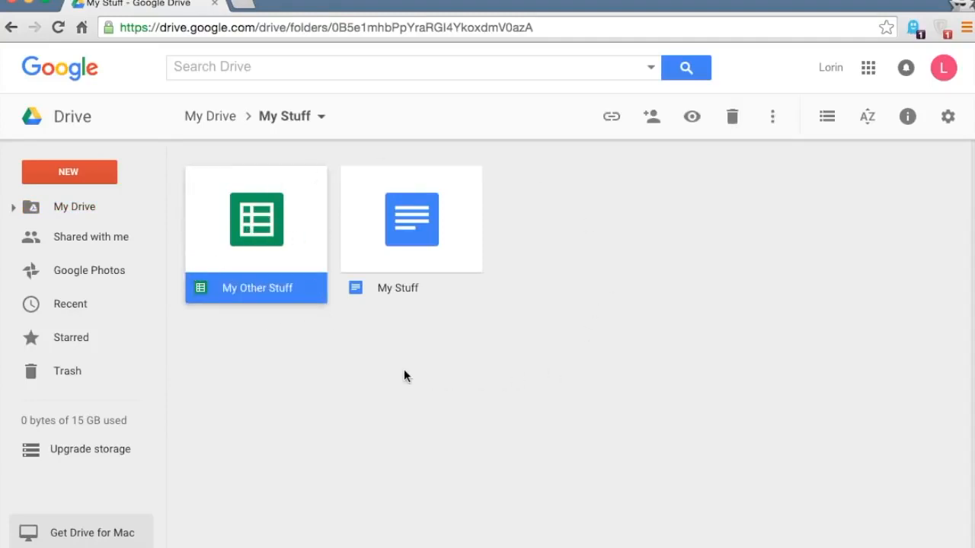
pyautogui.click(295, 354)
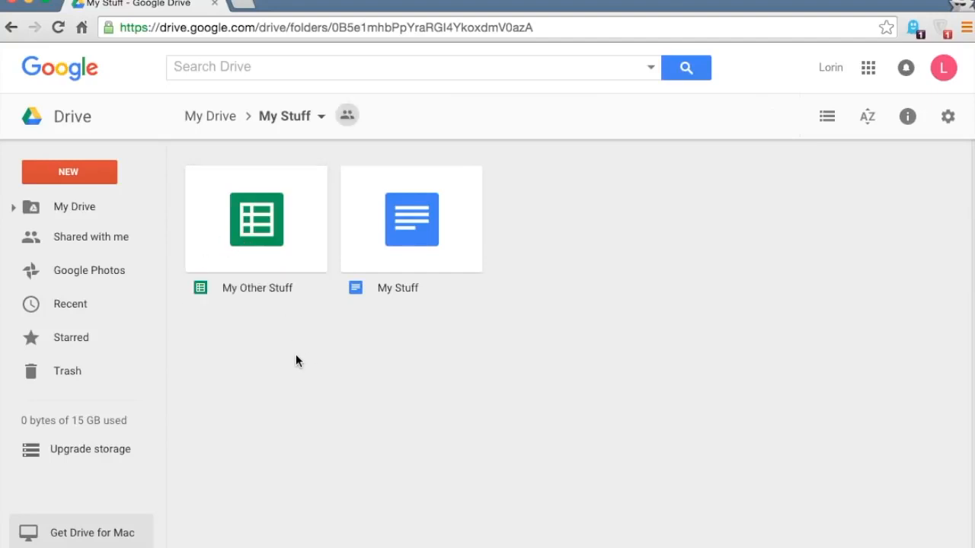
pyautogui.click(412, 242)
pyautogui.click(650, 116)
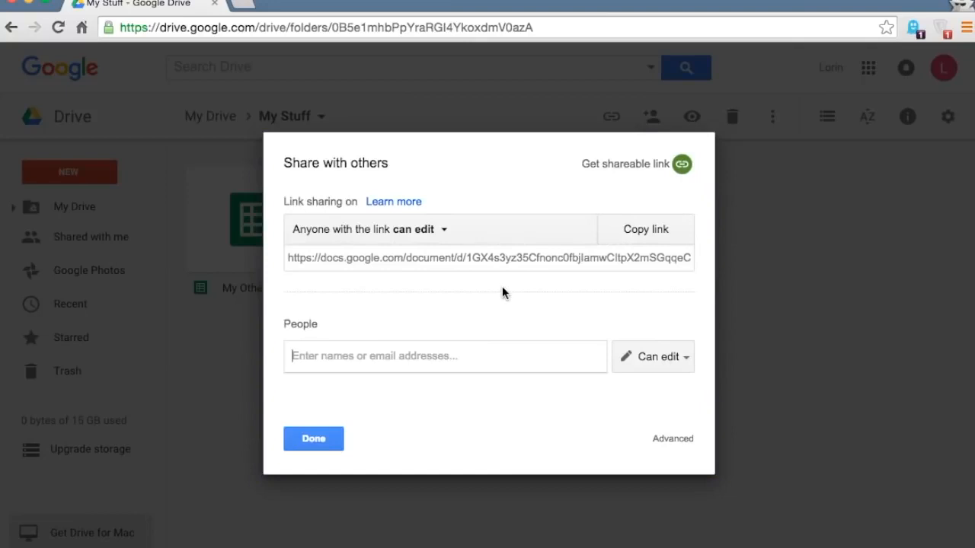
pyautogui.click(332, 442)
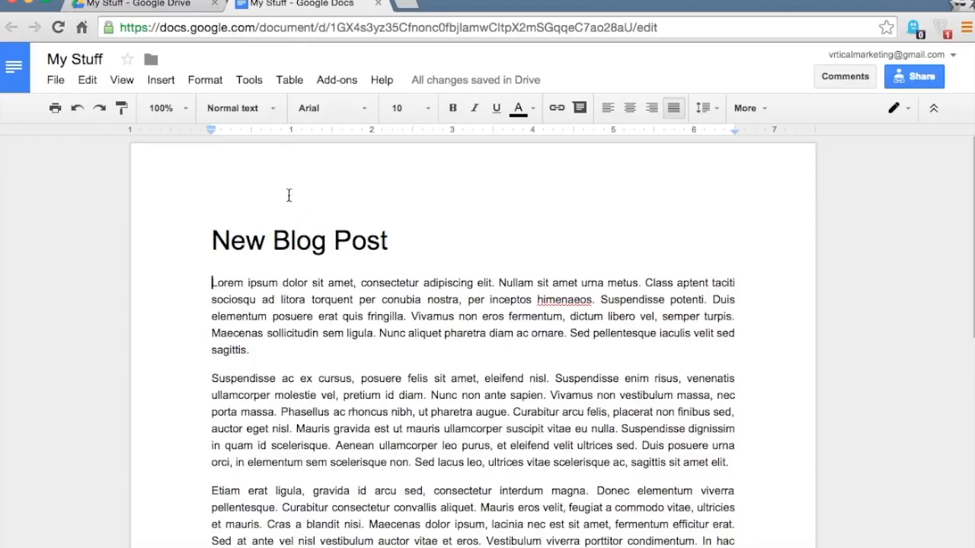
# - Share the My Stuff document with another person's e-mail address at Can edit and send it
pyautogui.scroll(-1, 291, 219)
pyautogui.scroll(-1, 291, 220)
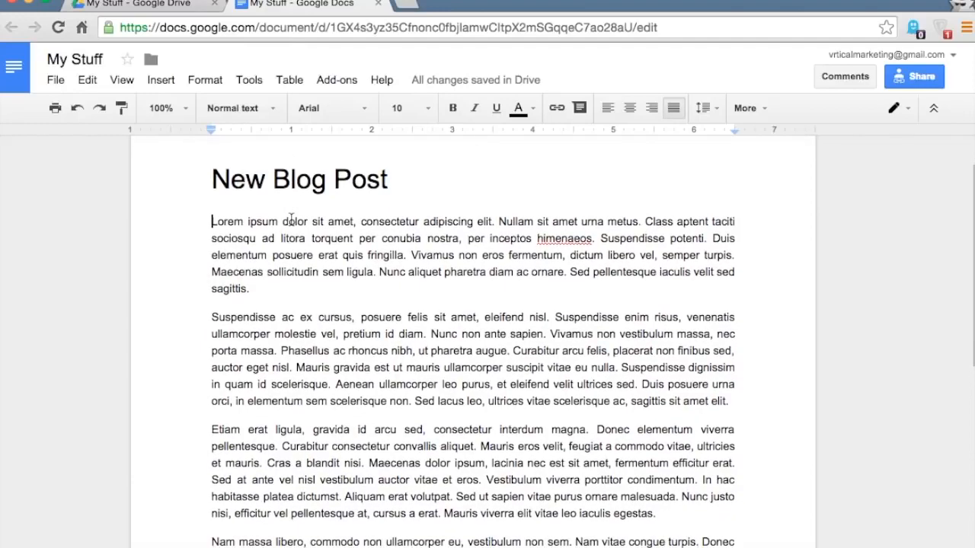
pyautogui.scroll(-1, 215, 213)
pyautogui.scroll(-1, 215, 213)
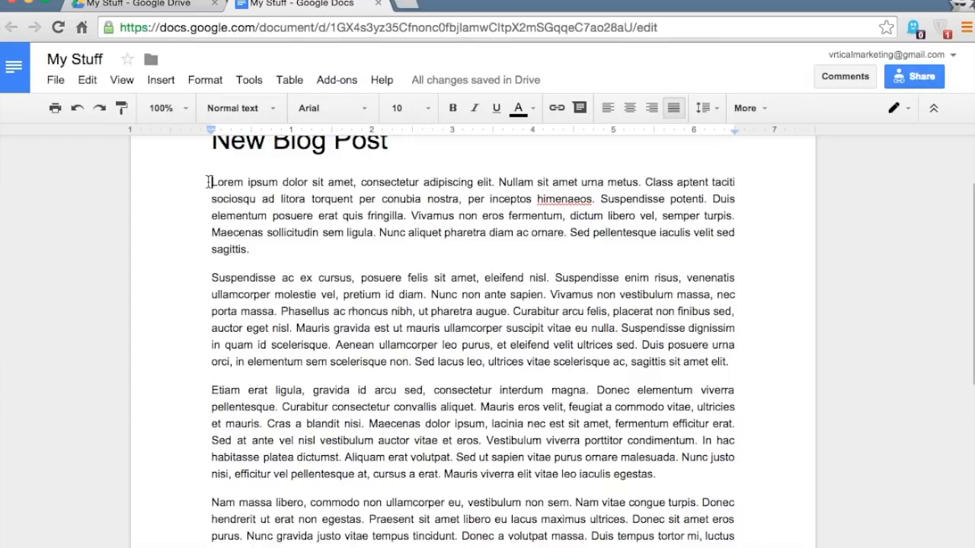
pyautogui.scroll(3, 208, 182)
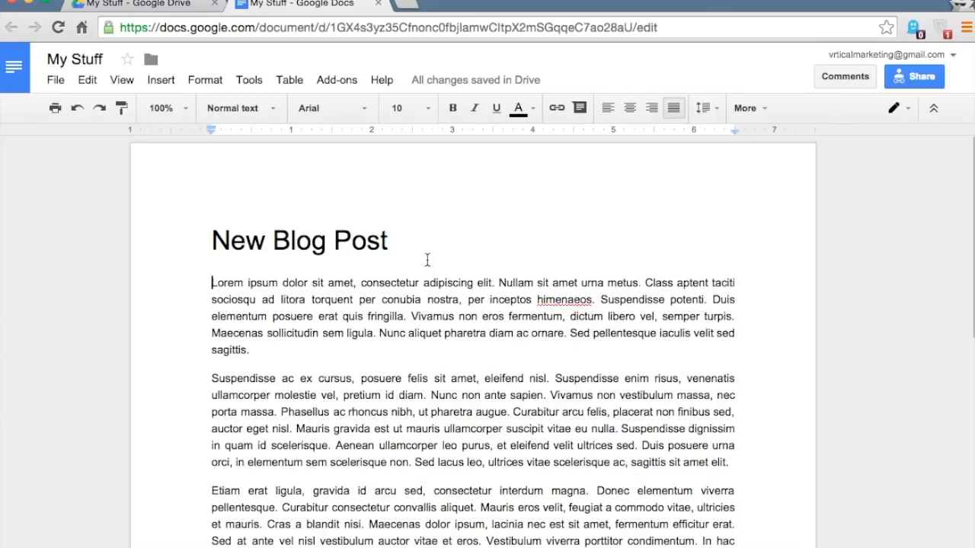
pyautogui.click(908, 81)
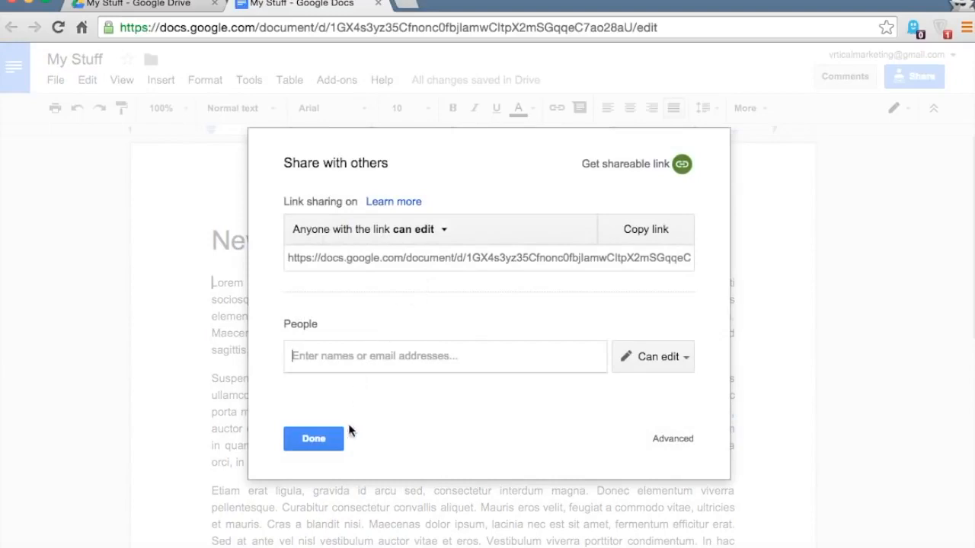
pyautogui.click(320, 442)
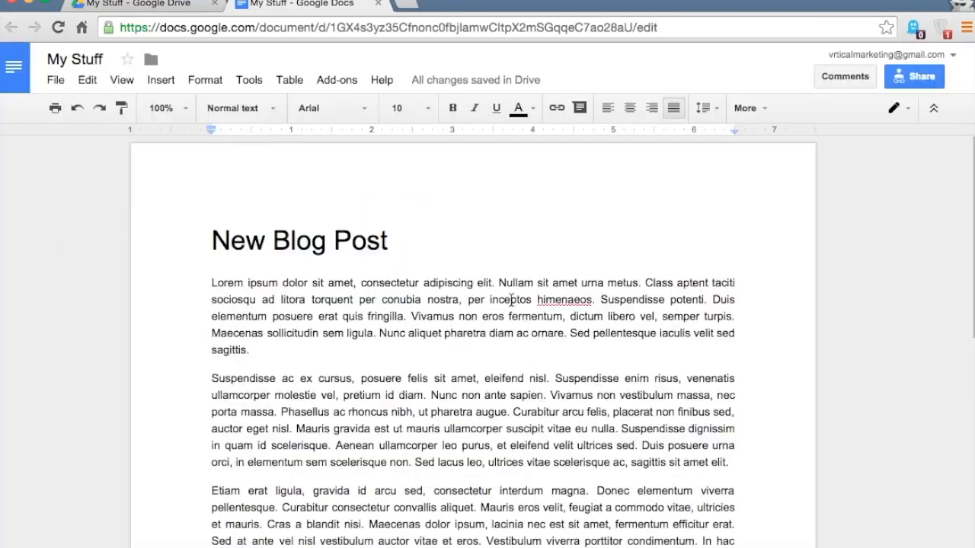
pyautogui.click(901, 81)
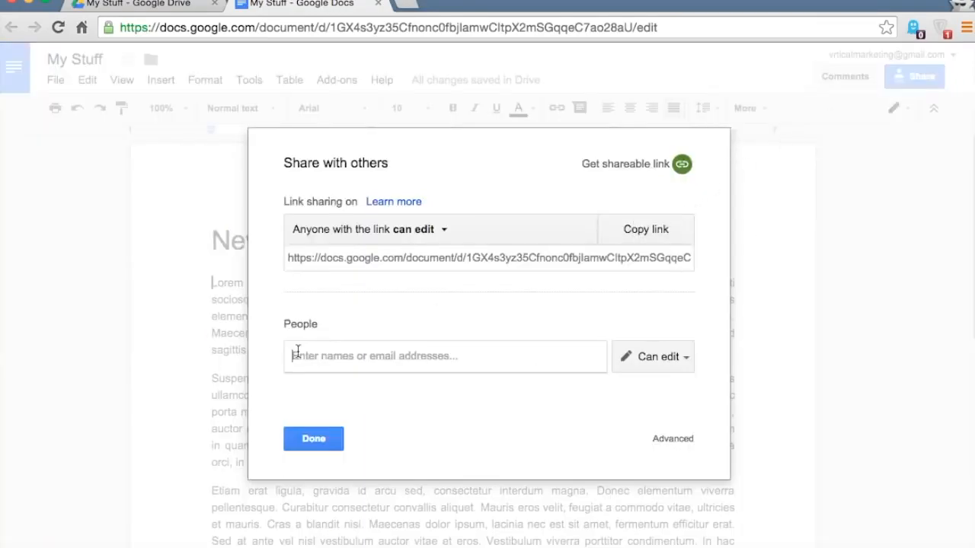
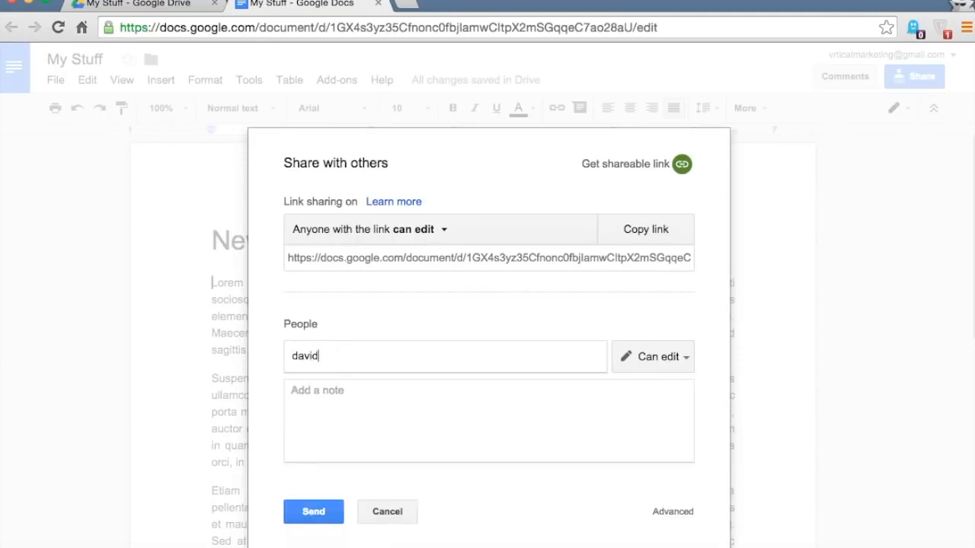
pyautogui.click(316, 514)
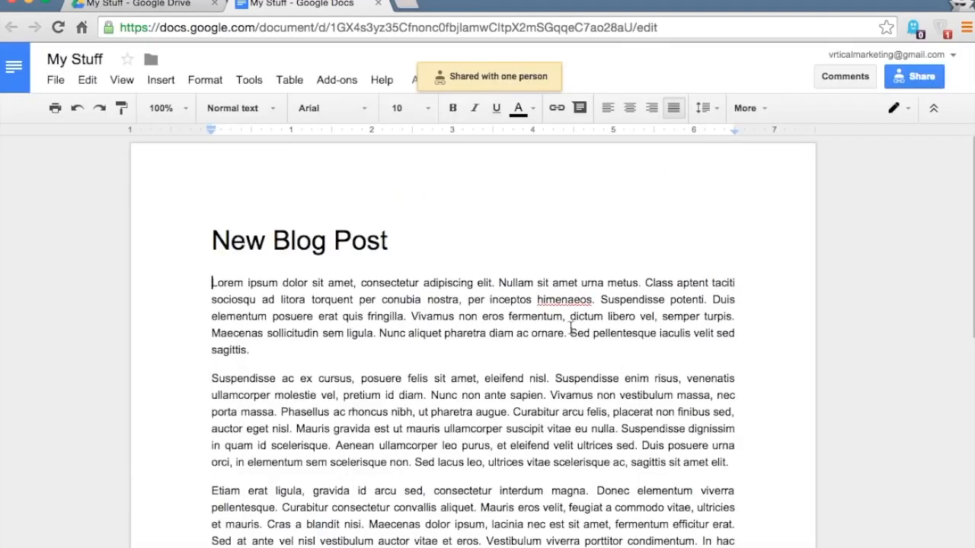
pyautogui.scroll(-1, 570, 328)
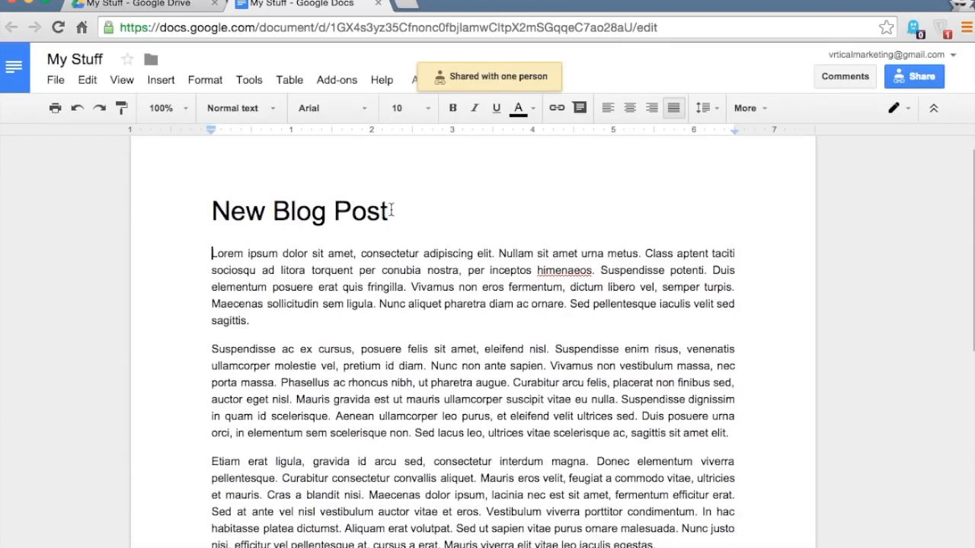
pyautogui.scroll(1, 204, 217)
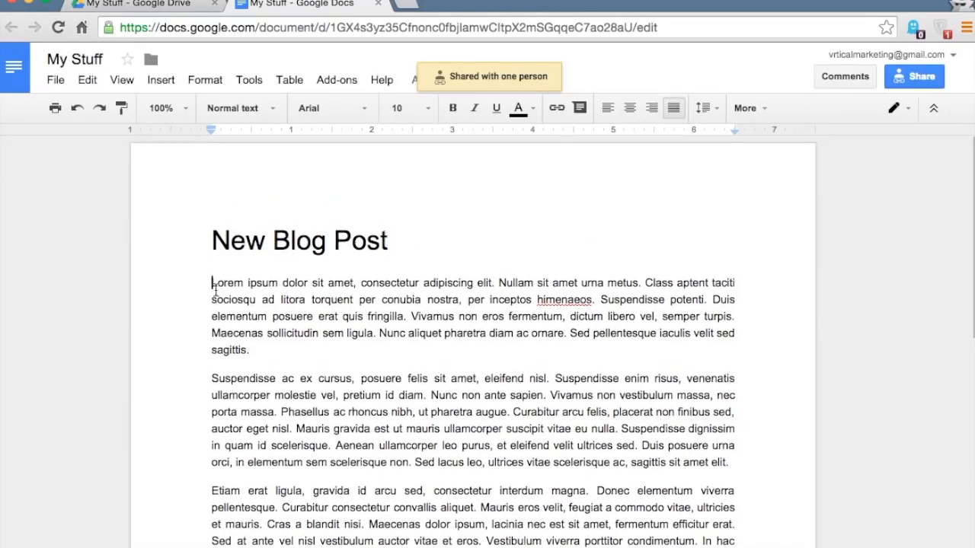
# - Select the second Lorem ipsum paragraph and post the comment 'How does look to you?' on it
pyautogui.scroll(-3, 215, 289)
pyautogui.moveTo(212, 298); pyautogui.dragTo(638, 366)
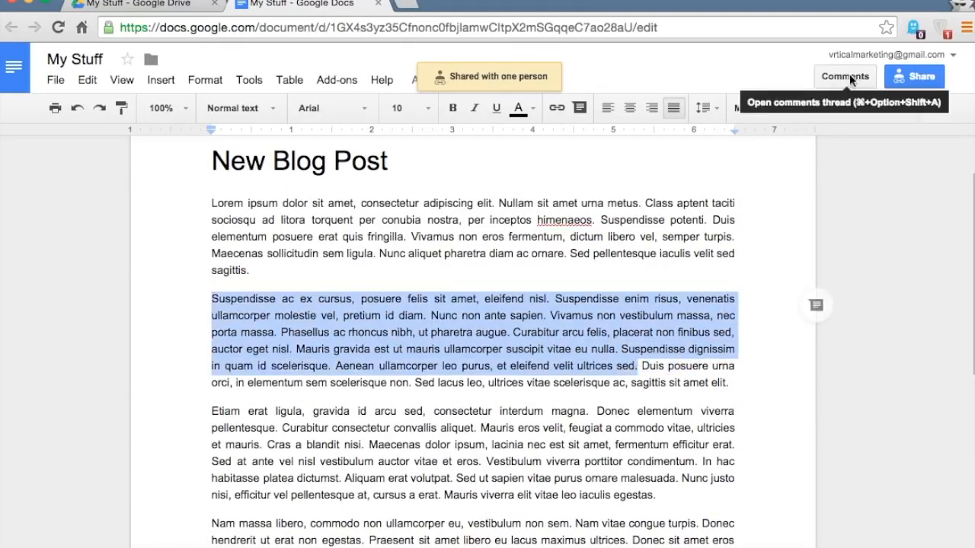
pyautogui.scroll(3, 464, 377)
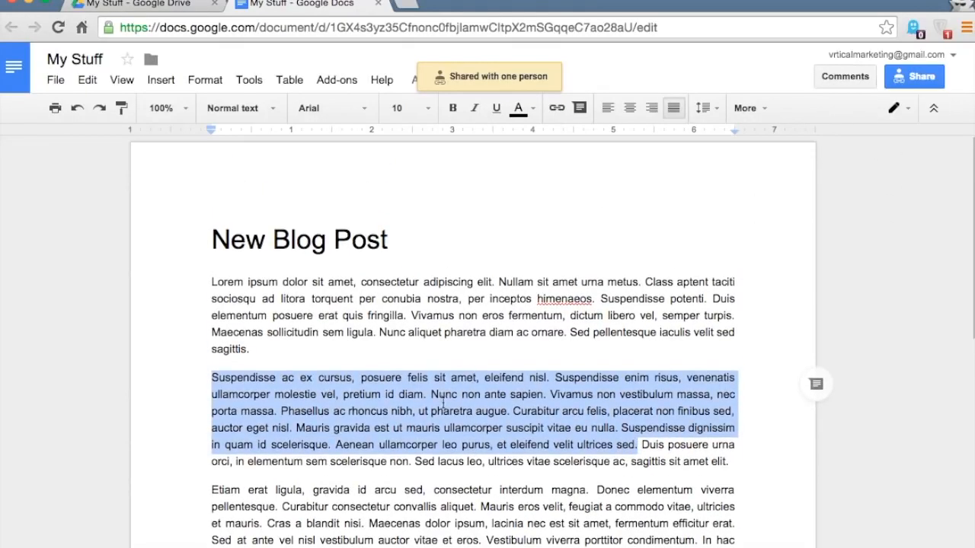
pyautogui.click(842, 79)
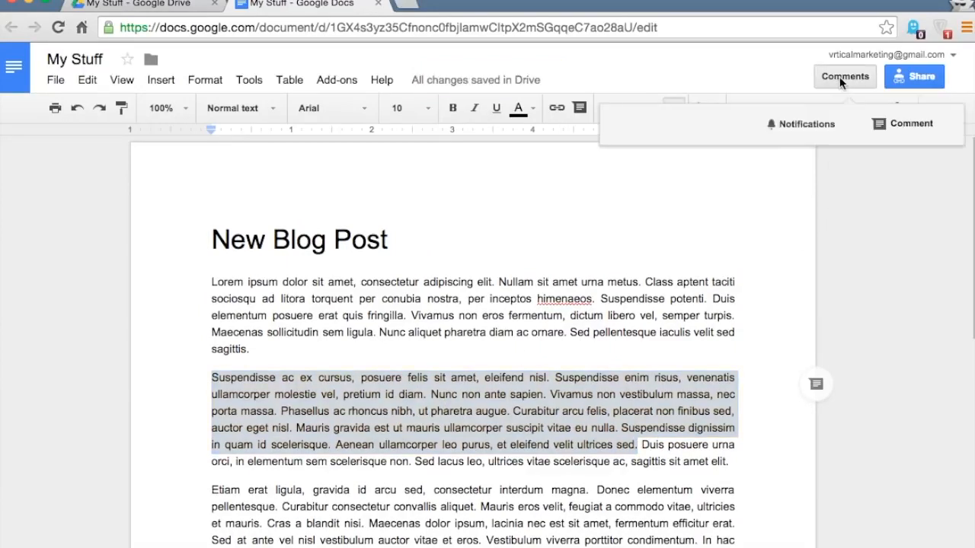
pyautogui.click(891, 134)
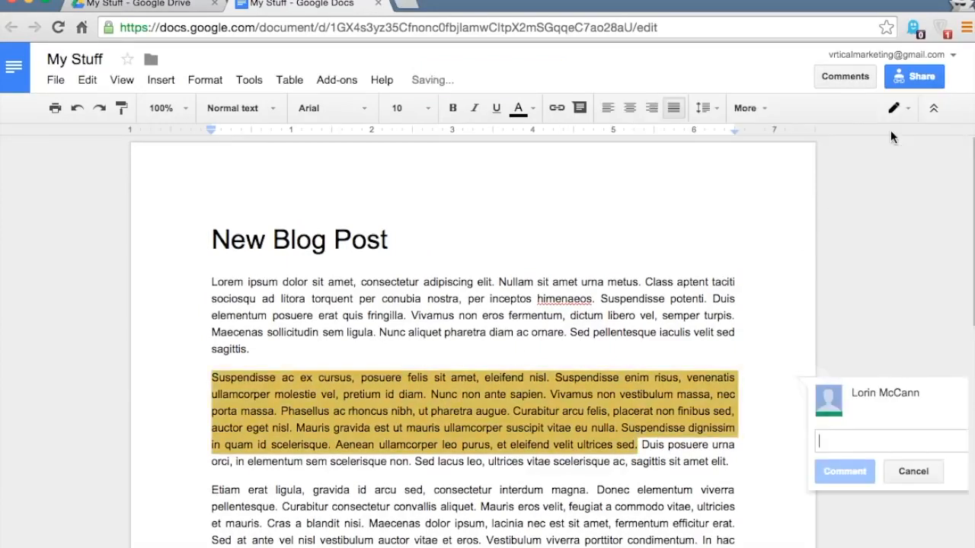
pyautogui.write('How ')
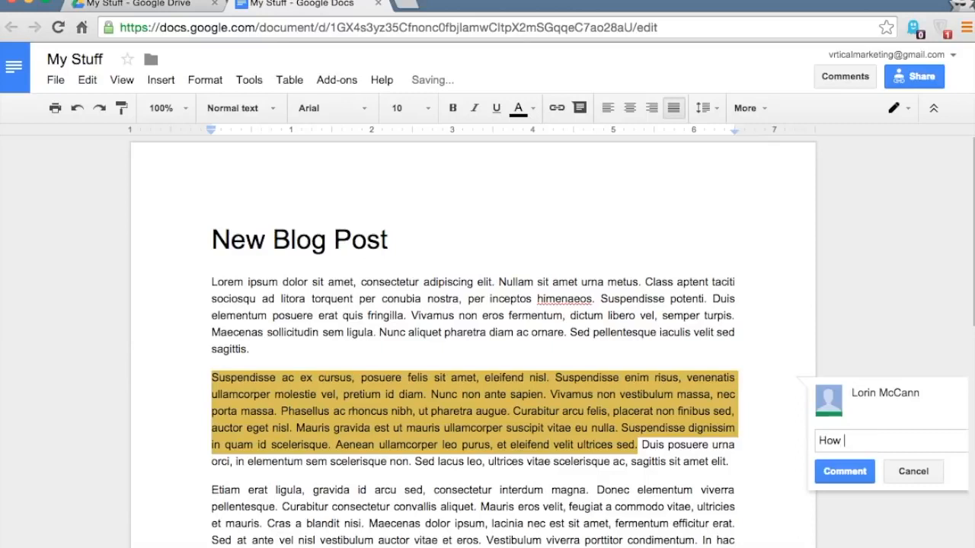
pyautogui.write('does l')
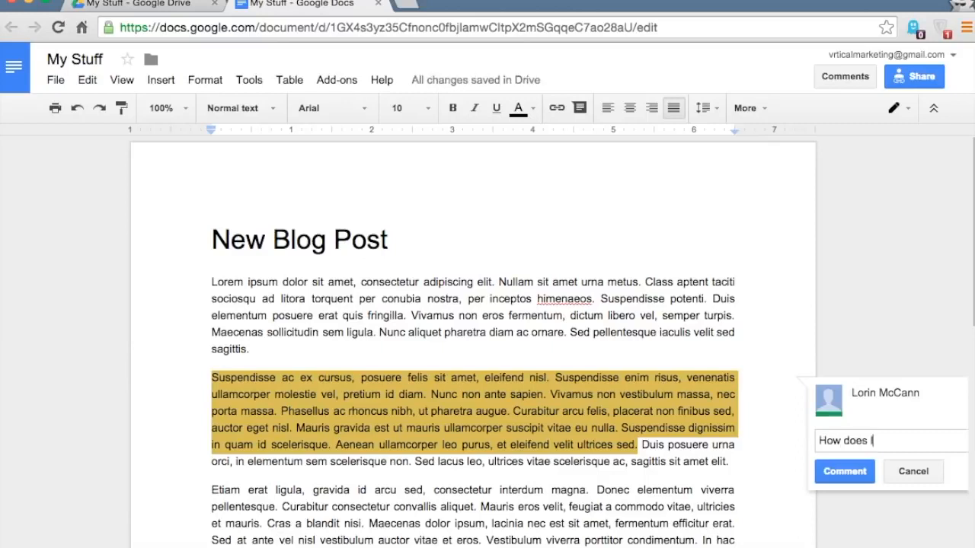
pyautogui.write('ook to you?')
pyautogui.click(838, 472)
# - Reopen the new comment on the highlighted paragraph and start a reply, then dismiss it unanswered
pyautogui.moveTo(800, 5); pyautogui.dragTo(765, 5)
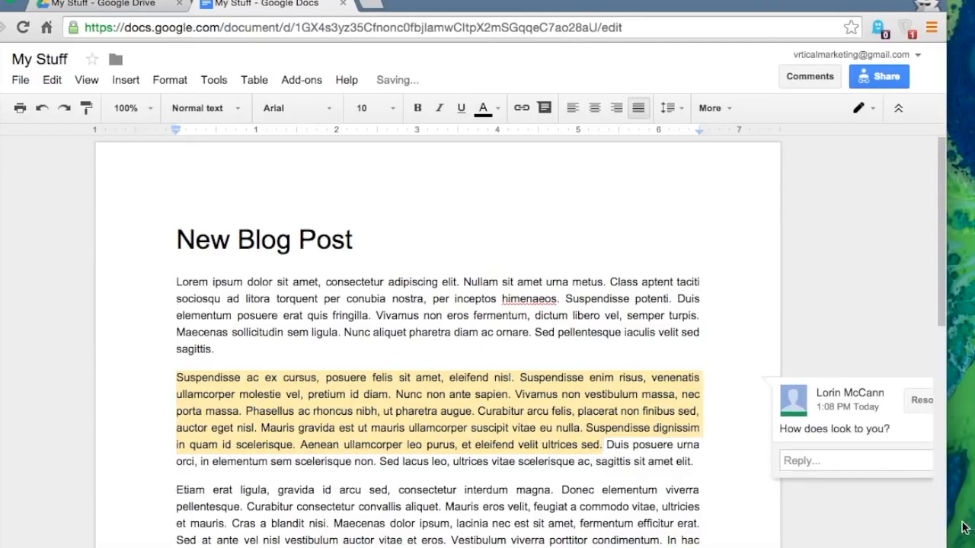
pyautogui.click(943, 547)
pyautogui.moveTo(946, 547); pyautogui.dragTo(971, 547)
pyautogui.scroll(4, 909, 489)
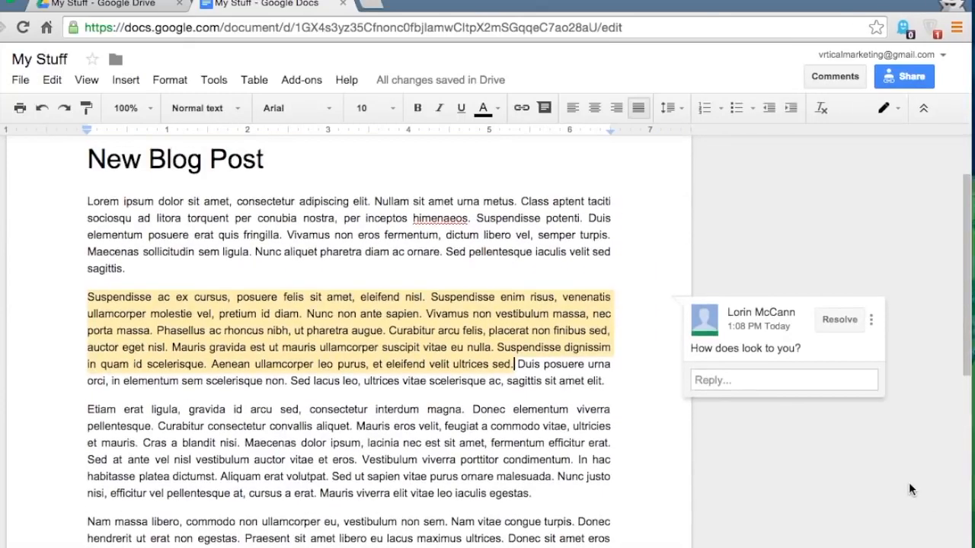
pyautogui.scroll(-1, 909, 483)
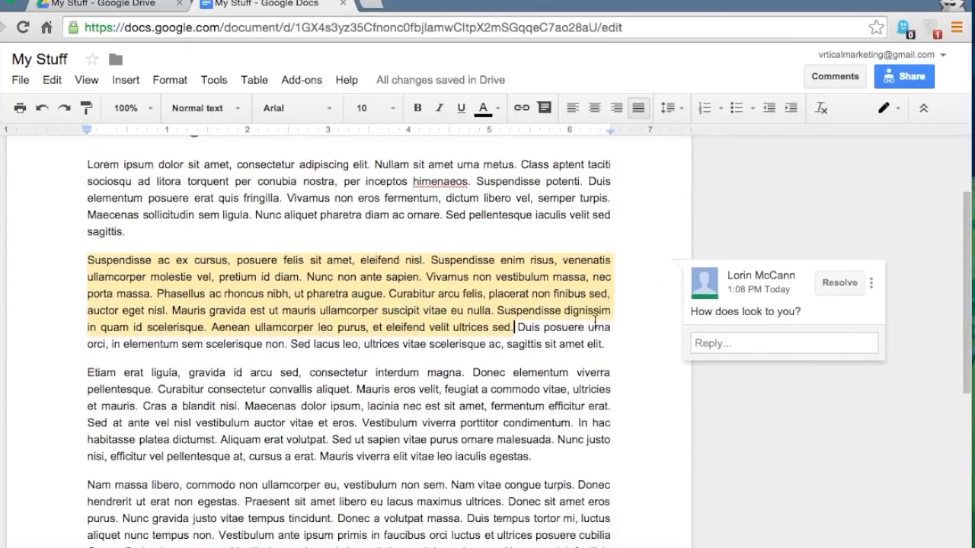
pyautogui.click(403, 293)
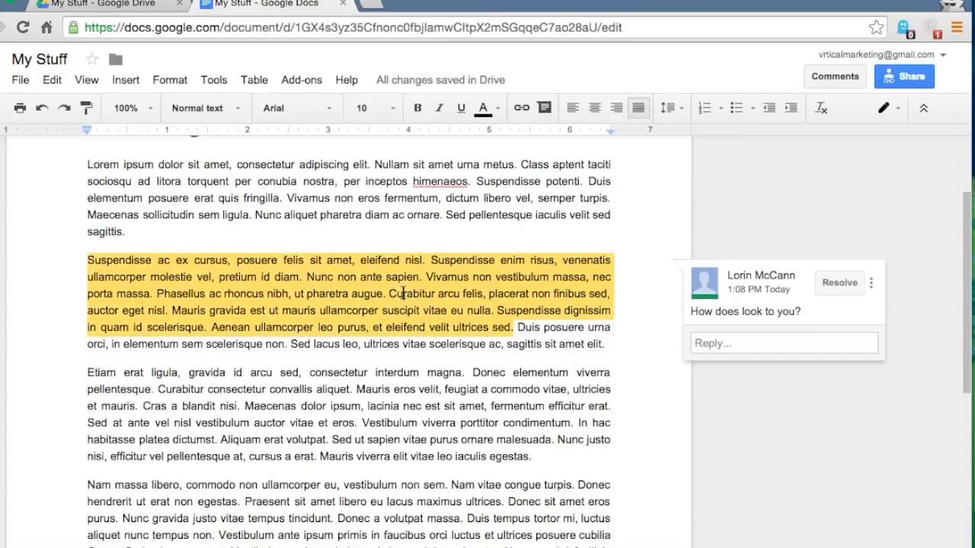
pyautogui.click(734, 342)
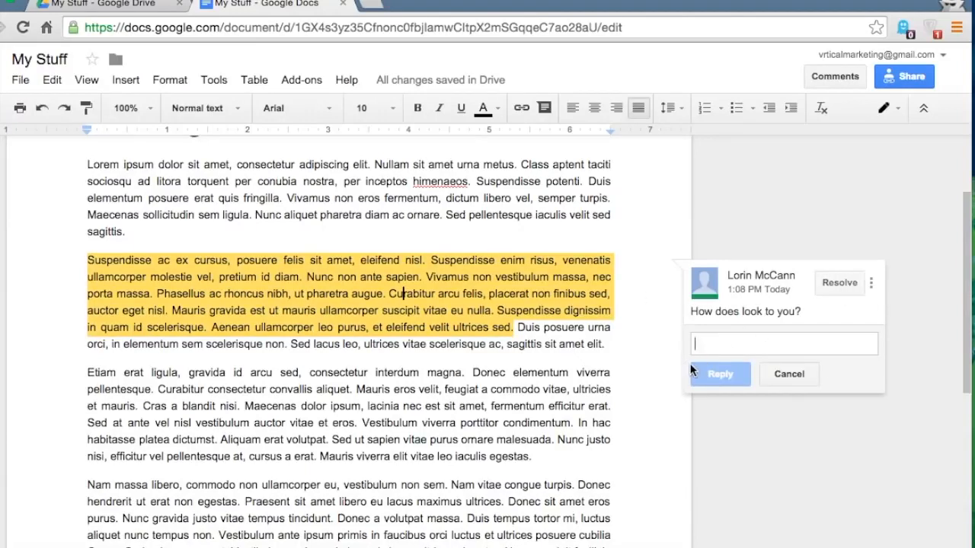
pyautogui.click(854, 288)
pyautogui.scroll(-2, 559, 373)
# - Select 'Nam vitae … volutpat massa.' and draft a comment asking 'can work on this a bit more?'
pyautogui.click(451, 399)
pyautogui.moveTo(451, 400); pyautogui.dragTo(463, 429)
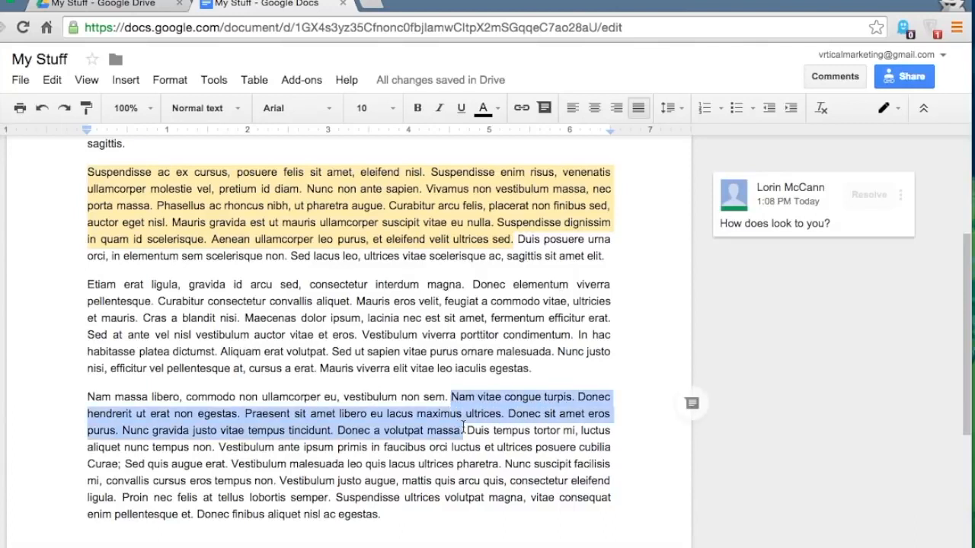
pyautogui.click(818, 75)
pyautogui.click(875, 127)
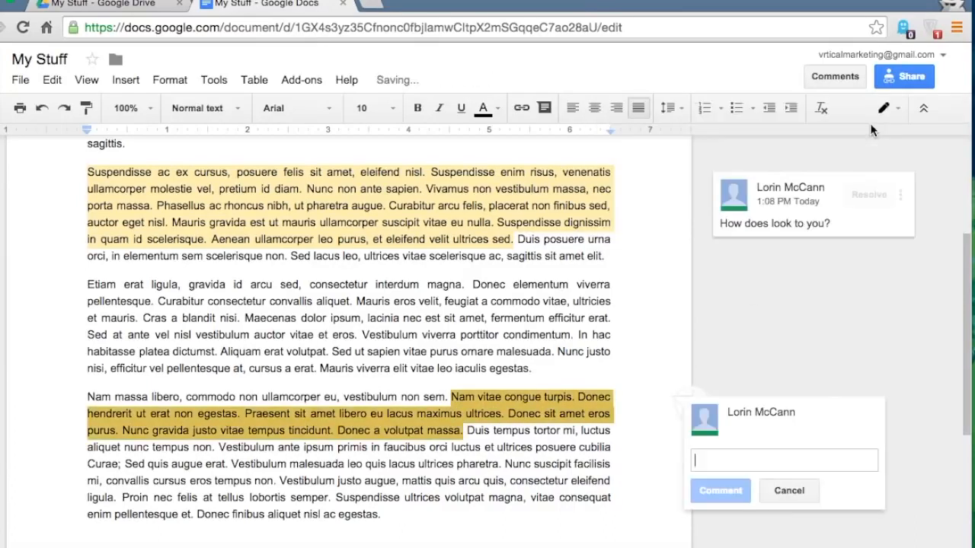
pyautogui.write('David')
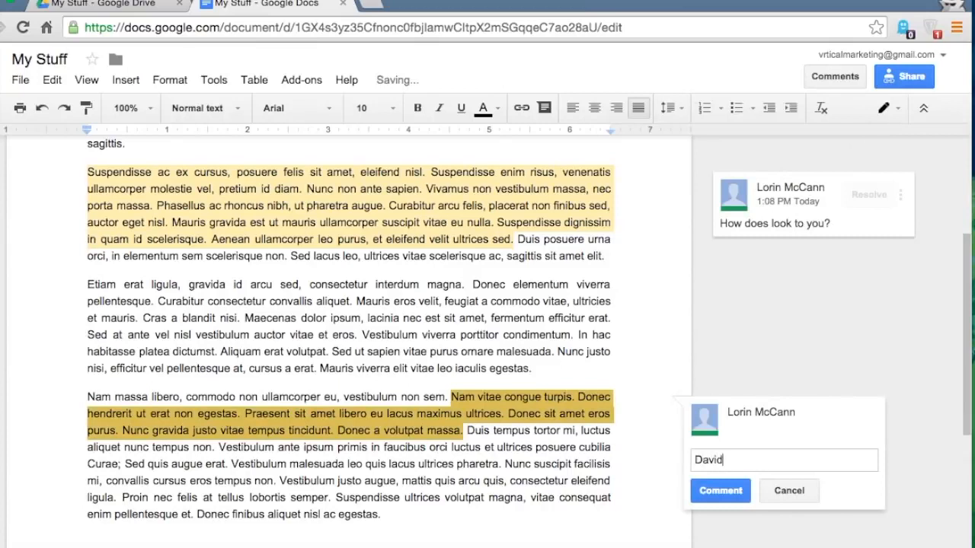
pyautogui.write(', can work on ')
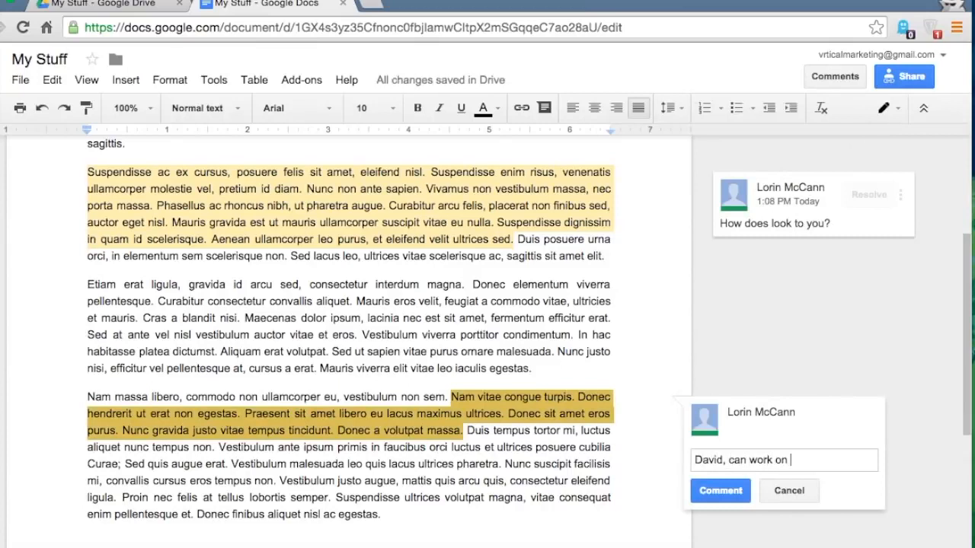
pyautogui.write('this a bit more?')
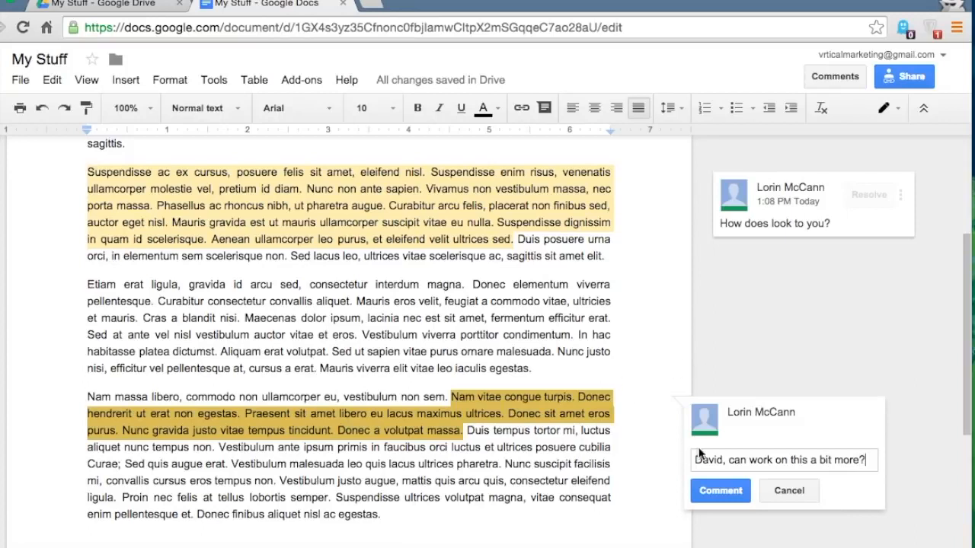
# - Replace the typed name with a +mention of the colleague's e-mail and post the comment
pyautogui.moveTo(723, 459); pyautogui.dragTo(670, 459)
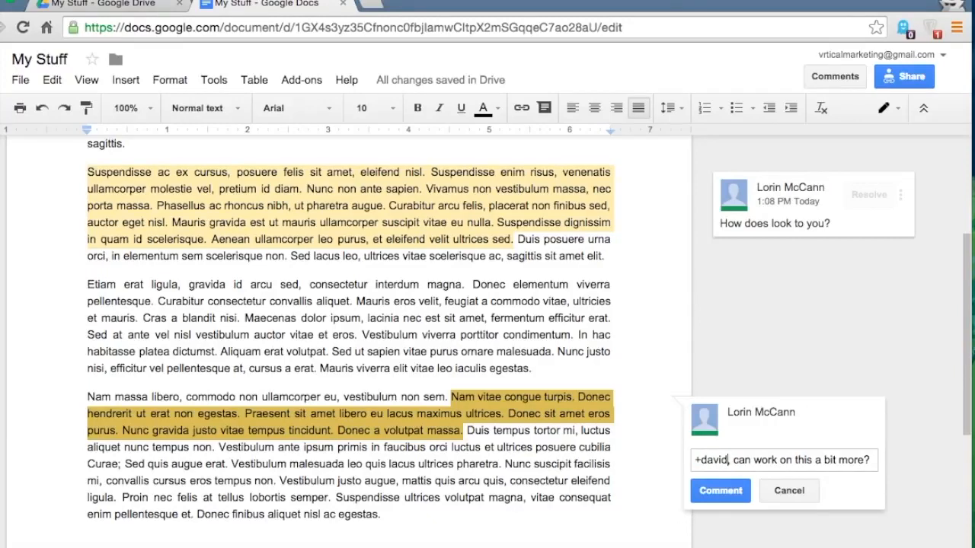
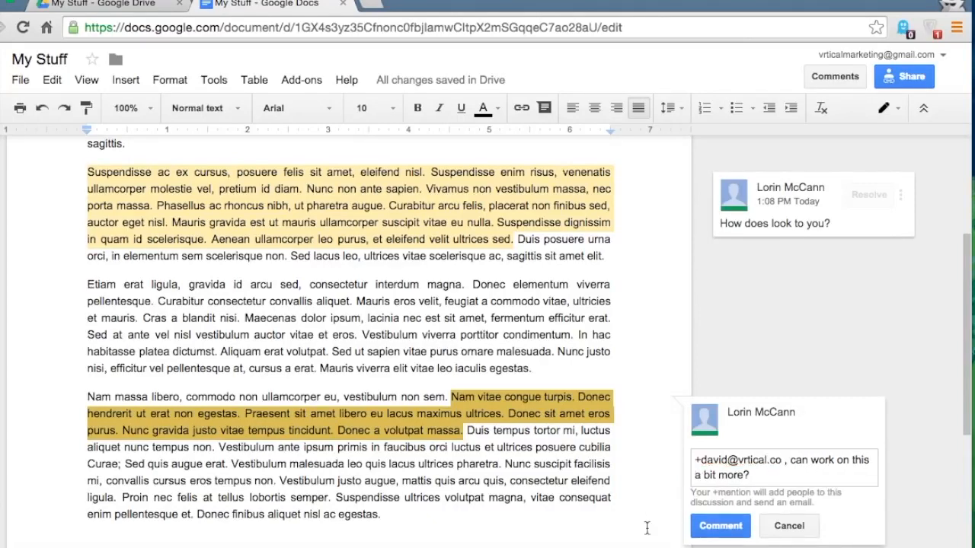
pyautogui.click(713, 529)
pyautogui.scroll(-2, 617, 471)
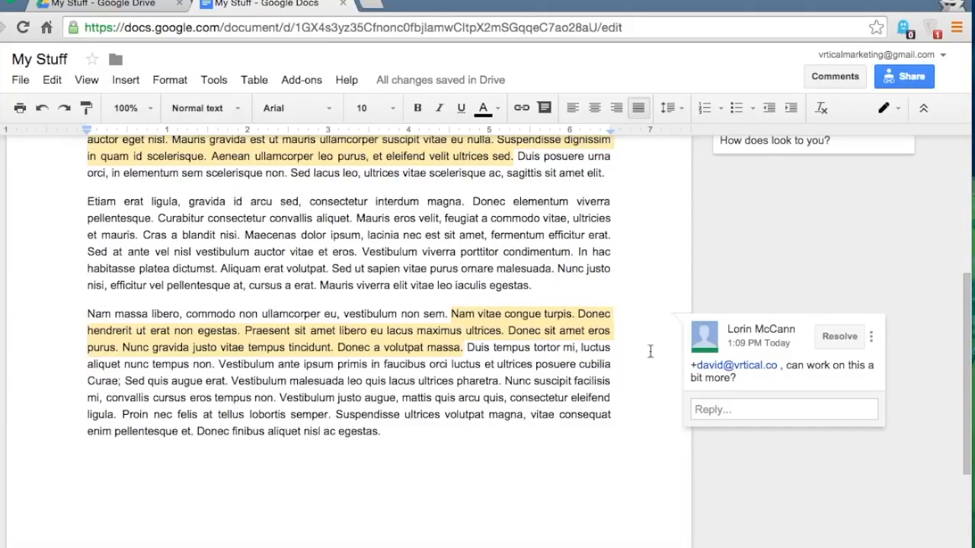
pyautogui.click(545, 383)
pyautogui.scroll(4, 545, 383)
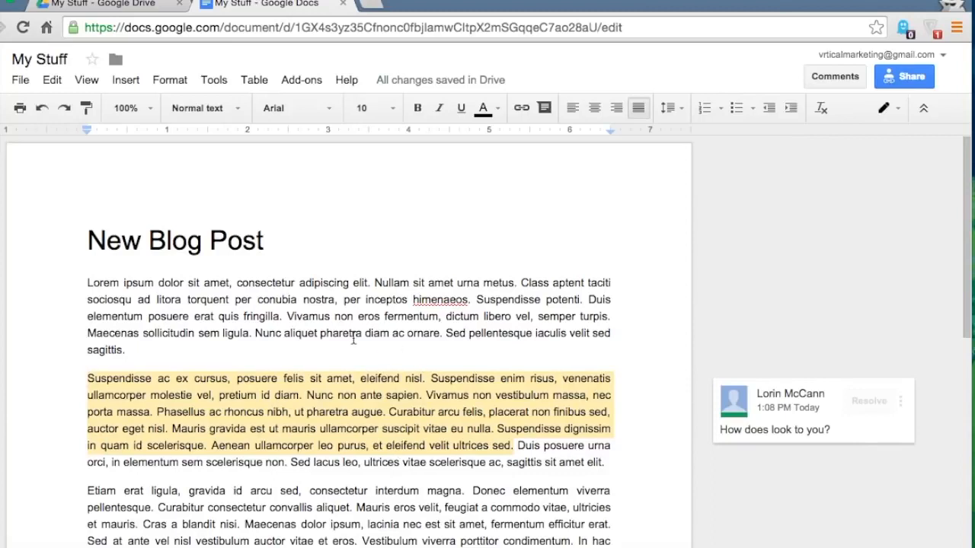
# - Change the document's editing mode from Editing to Suggesting
pyautogui.click(892, 111)
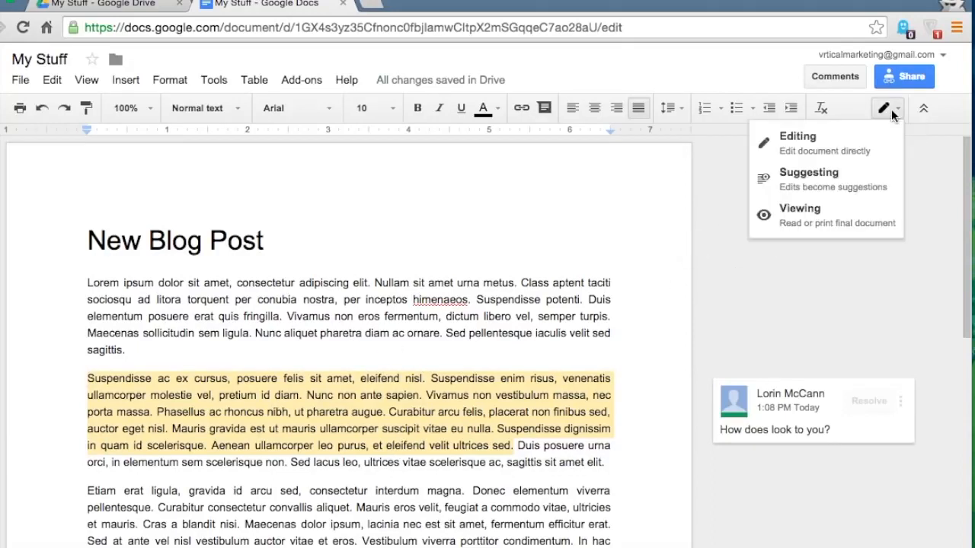
pyautogui.click(810, 179)
pyautogui.scroll(-2, 118, 365)
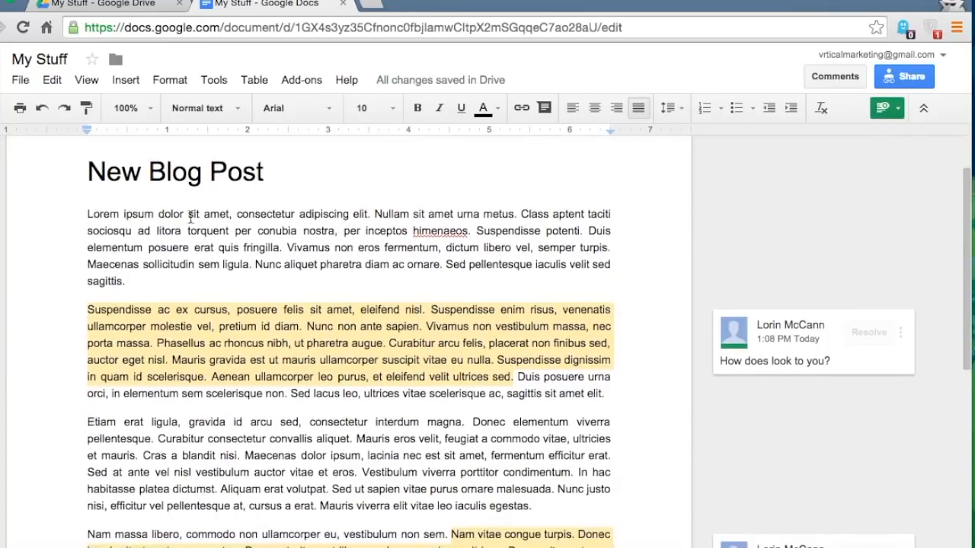
# - Suggest deleting the text from 'torquent' to 'fringilla' and sentences in a later paragraph
pyautogui.moveTo(187, 230); pyautogui.dragTo(294, 250)
pyautogui.press('BackSpace')
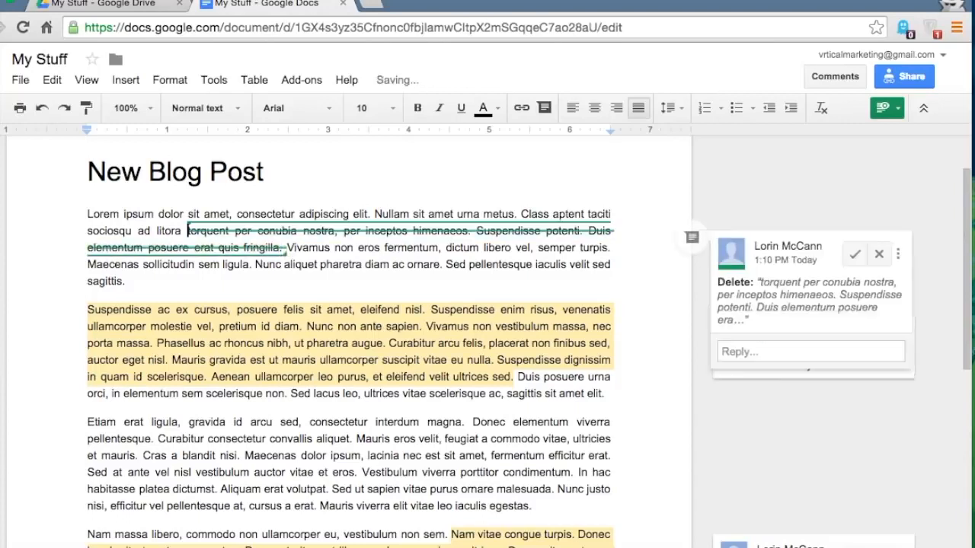
pyautogui.click(313, 249)
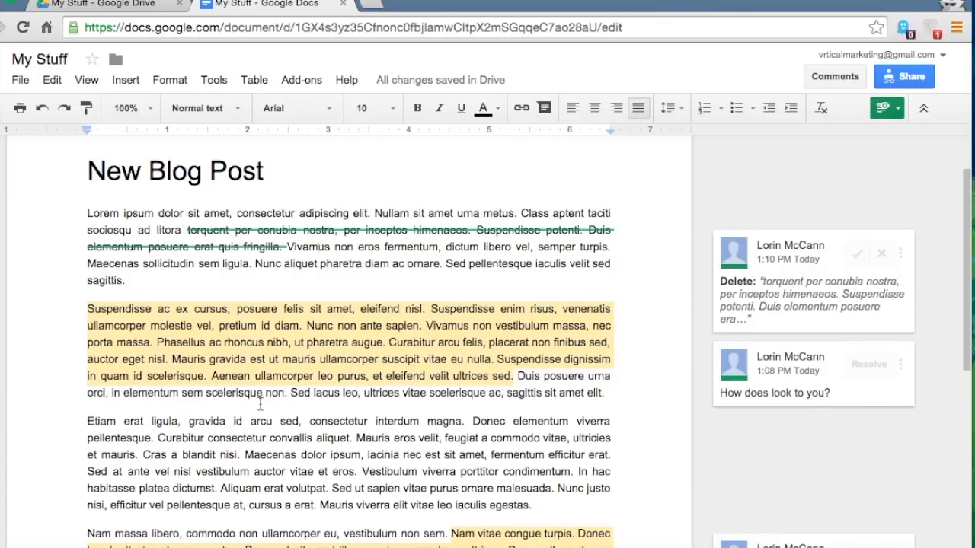
pyautogui.scroll(-2, 259, 396)
pyautogui.moveTo(208, 363); pyautogui.dragTo(348, 395)
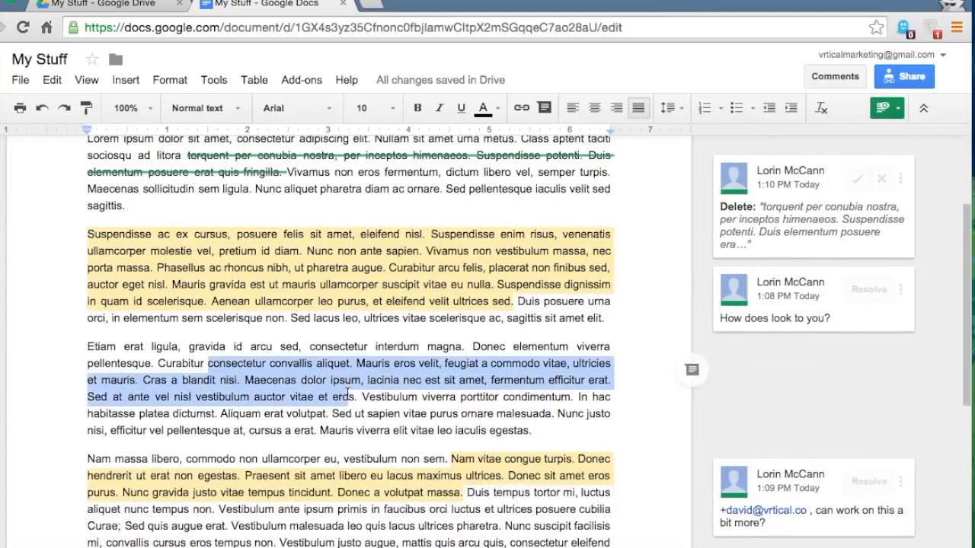
pyautogui.press('Return')
pyautogui.scroll(-4, 347, 393)
# - Add a new 'Conclusion:' heading at the end of the document
pyautogui.click(408, 463)
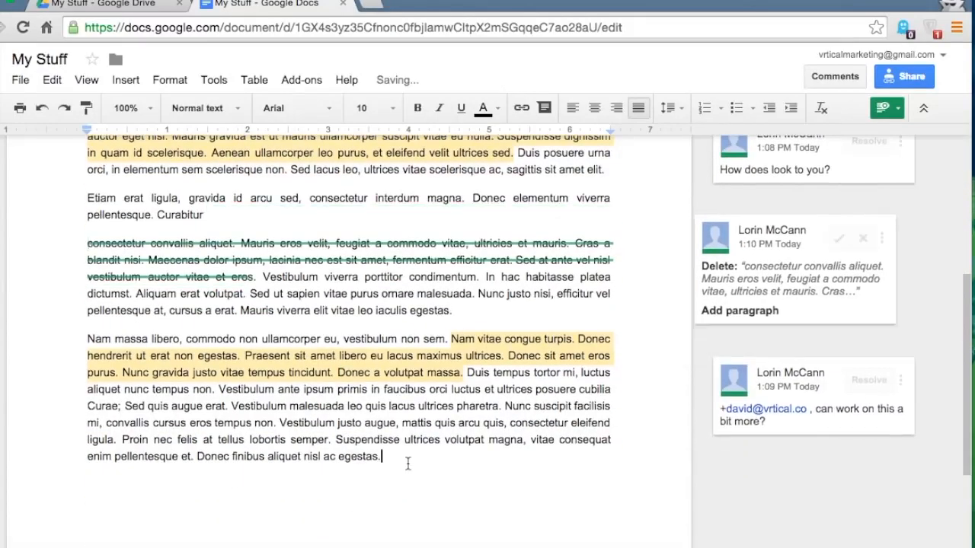
pyautogui.press('Return')
pyautogui.press('Return')
pyautogui.write('Con')
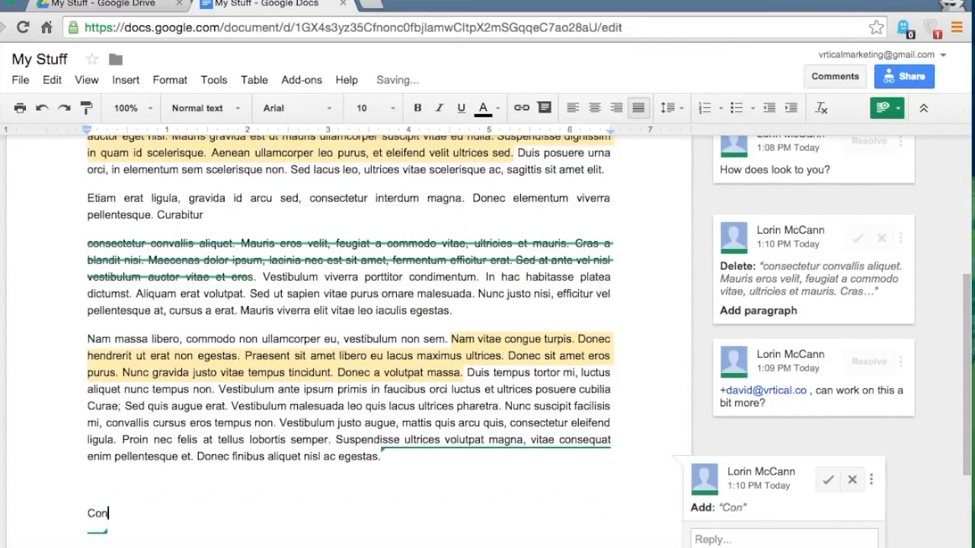
pyautogui.write('clusion')
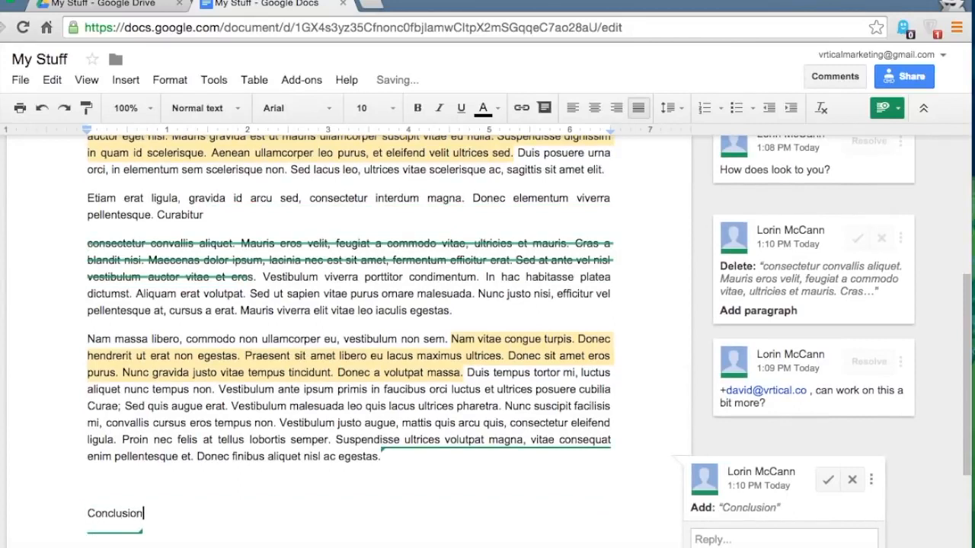
pyautogui.write(':')
pyautogui.press('Return')
pyautogui.press('Return')
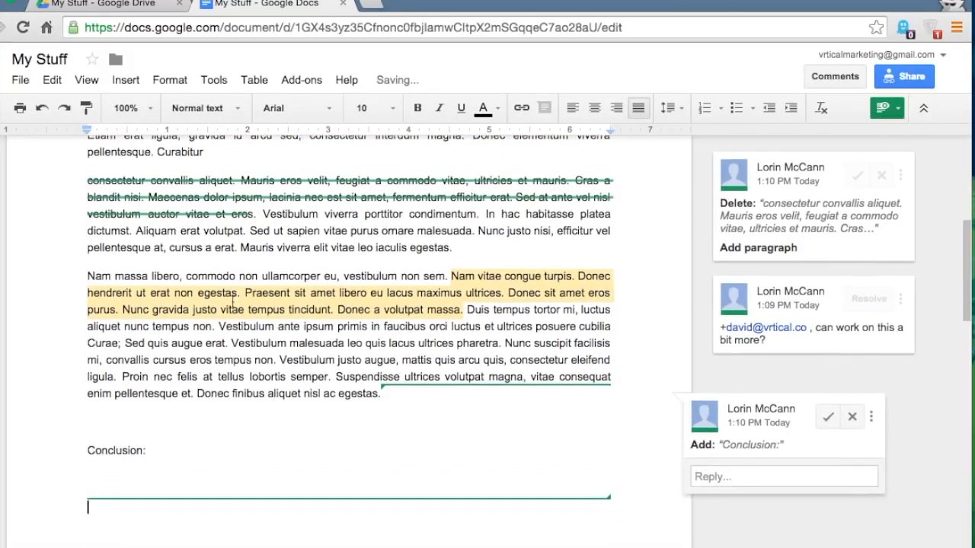
# - Paste the copied passage under 'Conclusion:' and remove the blank line above the heading
pyautogui.moveTo(104, 342); pyautogui.dragTo(266, 385)
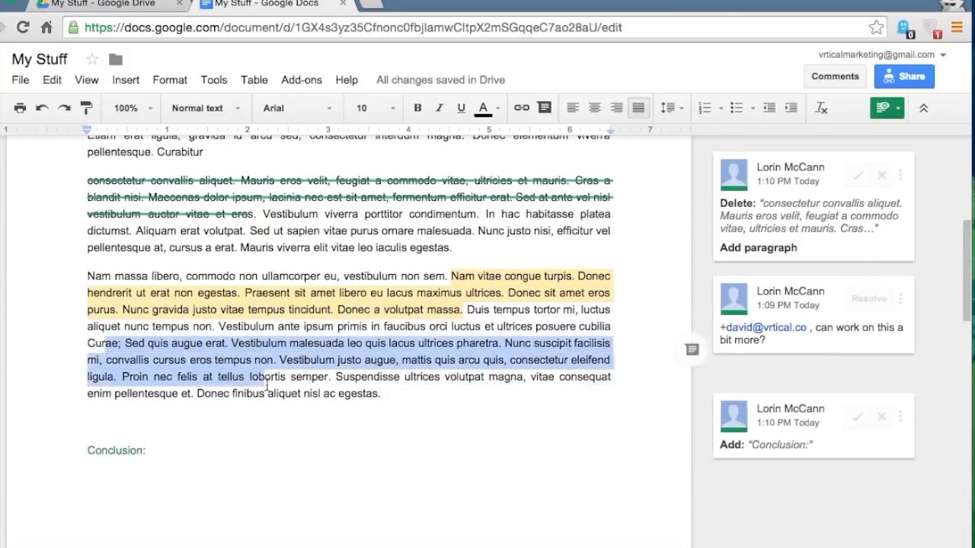
pyautogui.click(123, 487)
pyautogui.write('ae; Sed quis augue erat. Vestibulum malesuada leo quis lacus ultrices pharetra. Nunc suscipit facilisis mi, convallis cursus eros tempus non. Vestibulum justo augue, mattis quis arcu quis, consectetur eleifend ligula. Proin nec felis at tellus lob')
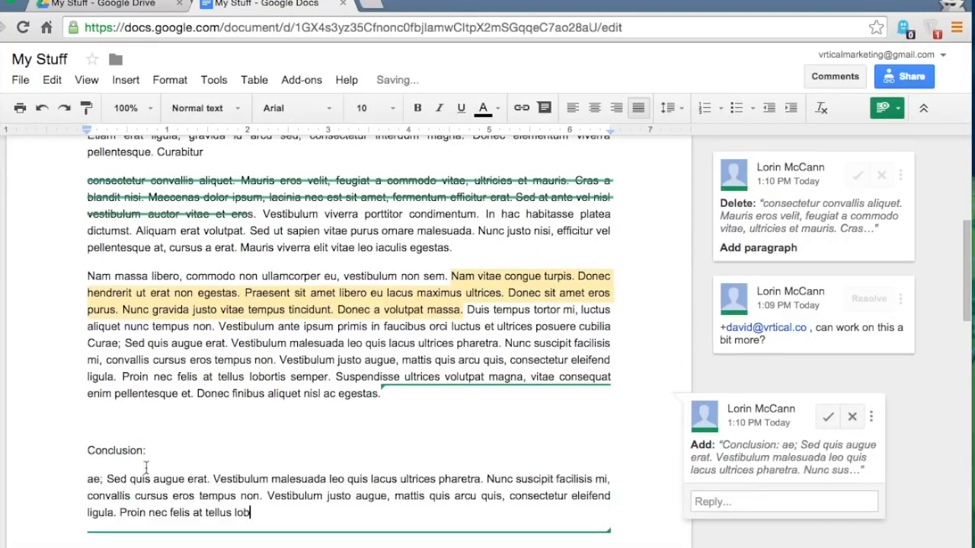
pyautogui.press('Return')
pyautogui.press('Return')
pyautogui.click(111, 272)
pyautogui.press('BackSpace')
pyautogui.click(109, 373)
# - Accept the suggested Conclusion passage
pyautogui.click(246, 335)
pyautogui.click(175, 156)
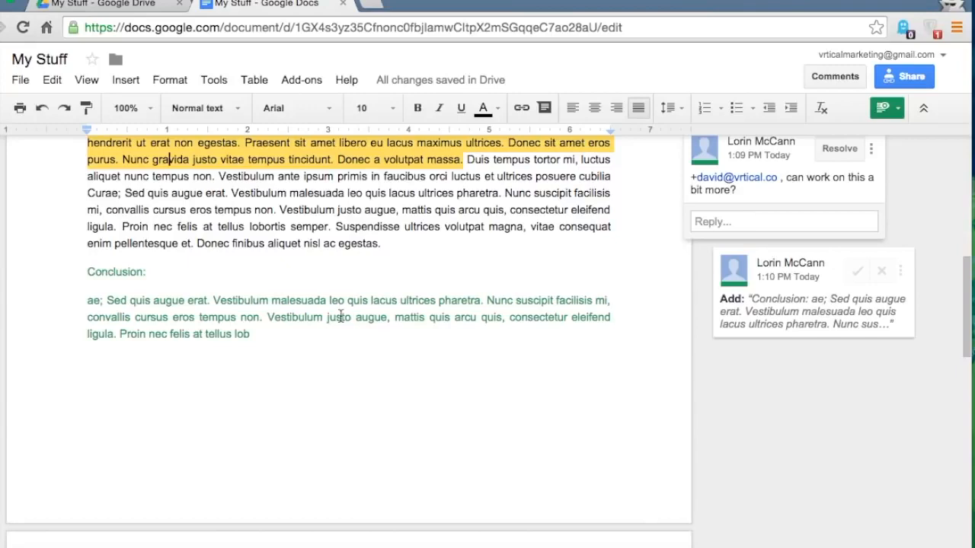
pyautogui.scroll(5, 341, 317)
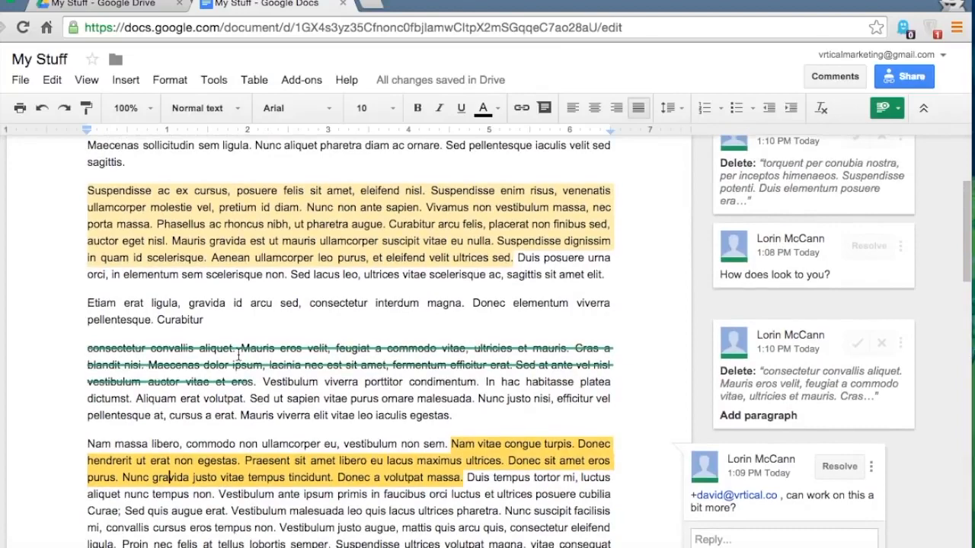
pyautogui.scroll(-3, 238, 354)
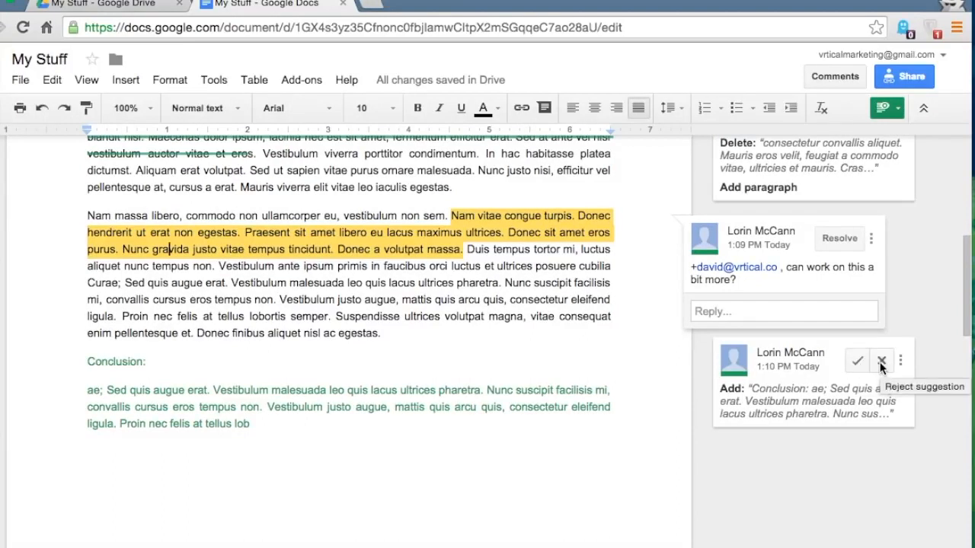
pyautogui.click(856, 364)
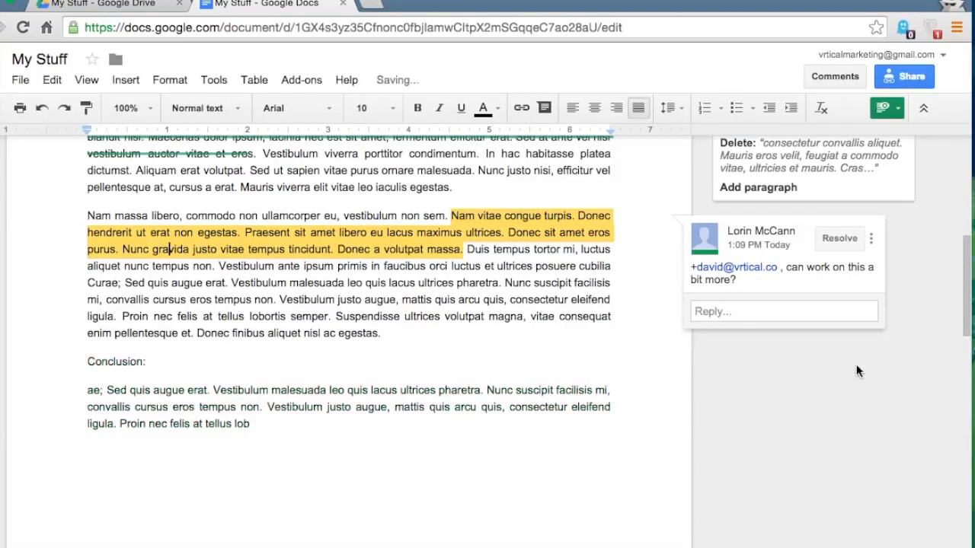
# - Reject both suggested deletions so the struck-through text is restored
pyautogui.click(254, 427)
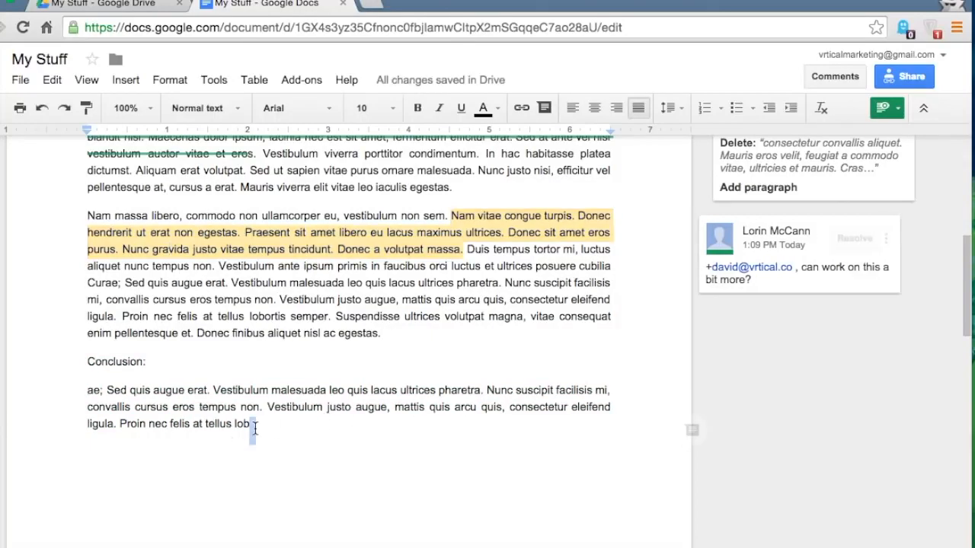
pyautogui.scroll(2, 178, 394)
pyautogui.scroll(2, 178, 395)
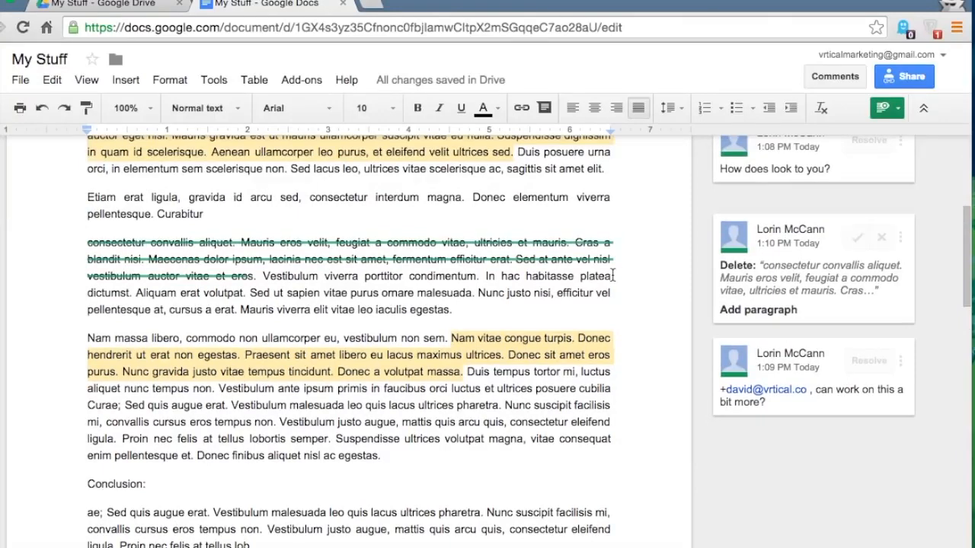
pyautogui.scroll(2, 614, 276)
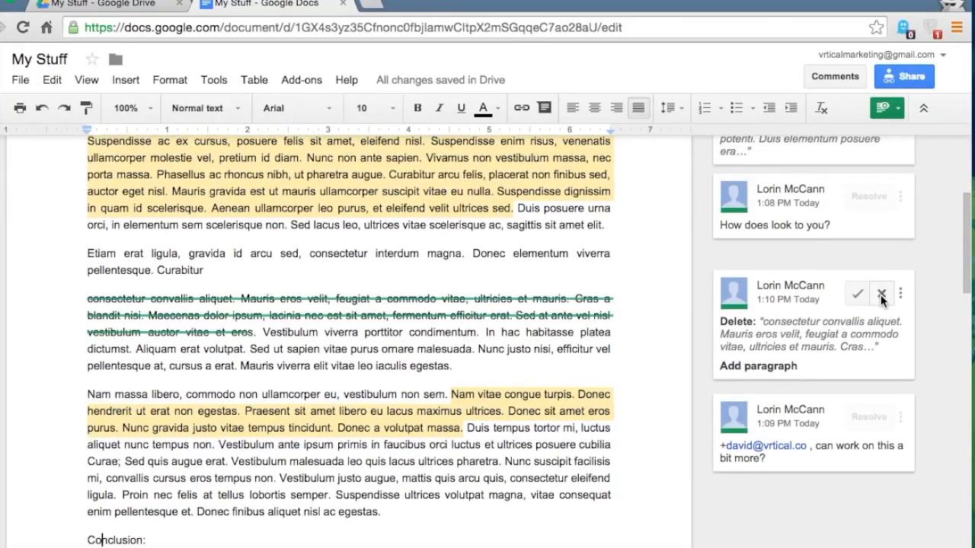
pyautogui.click(881, 296)
pyautogui.scroll(5, 882, 299)
pyautogui.click(882, 221)
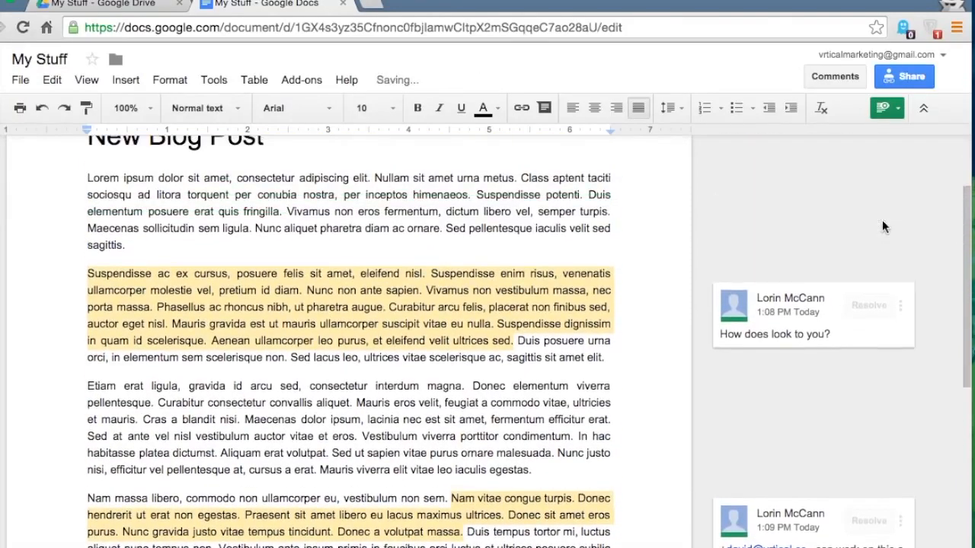
pyautogui.scroll(4, 531, 244)
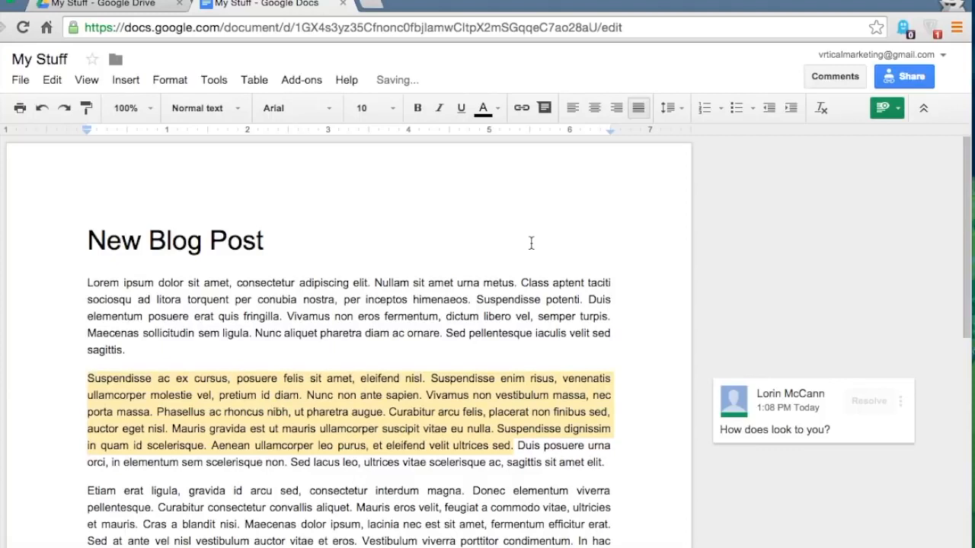
pyautogui.click(890, 107)
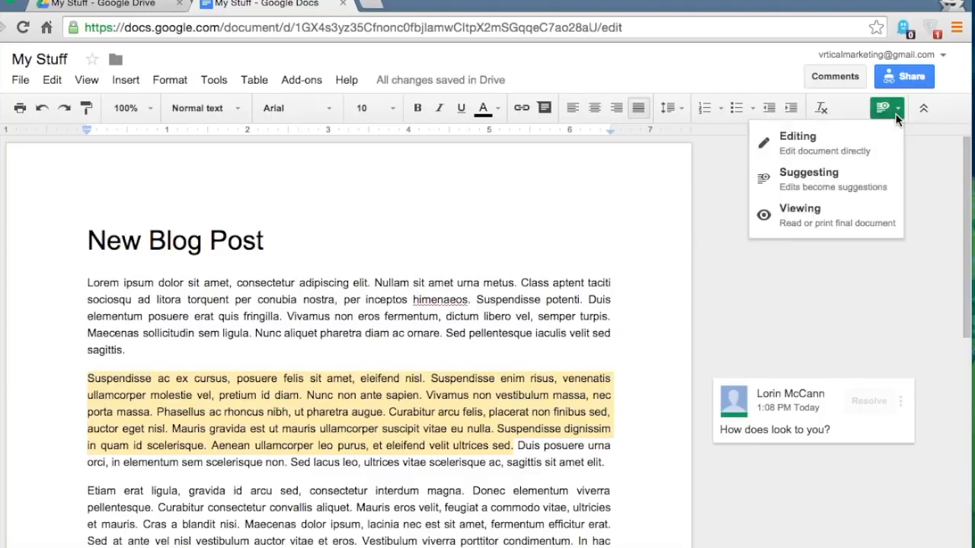
# - Return to Editing mode and reply 'Looks great!' to the 'How does look to you?' comment
pyautogui.click(823, 144)
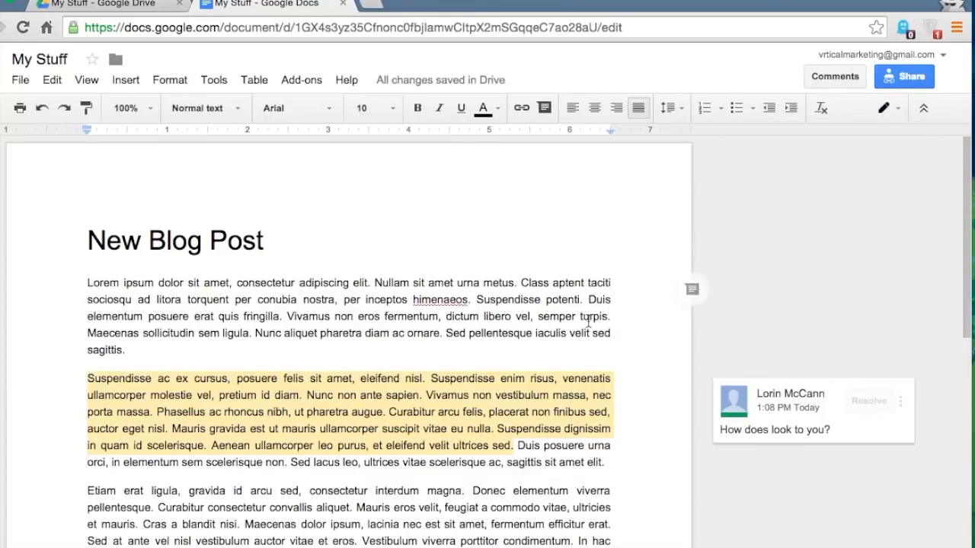
pyautogui.scroll(-5, 723, 305)
pyautogui.click(825, 299)
pyautogui.click(774, 334)
pyautogui.write('Looks great!')
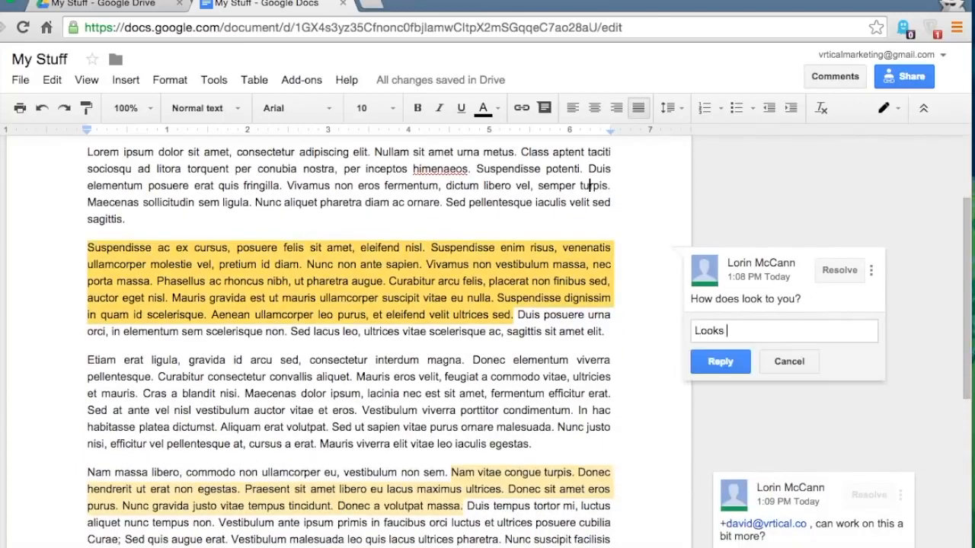
pyautogui.click(716, 360)
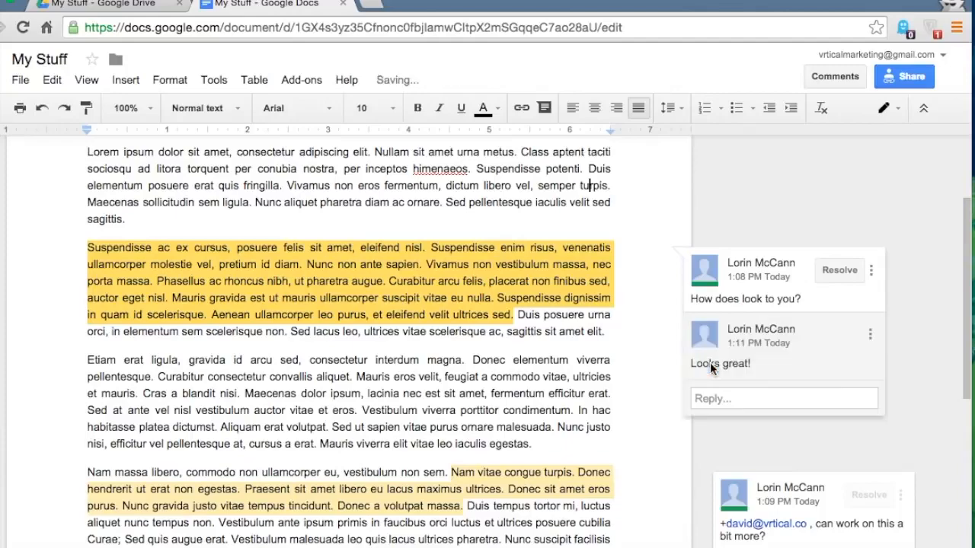
# - Resolve the comment thread
pyautogui.click(834, 270)
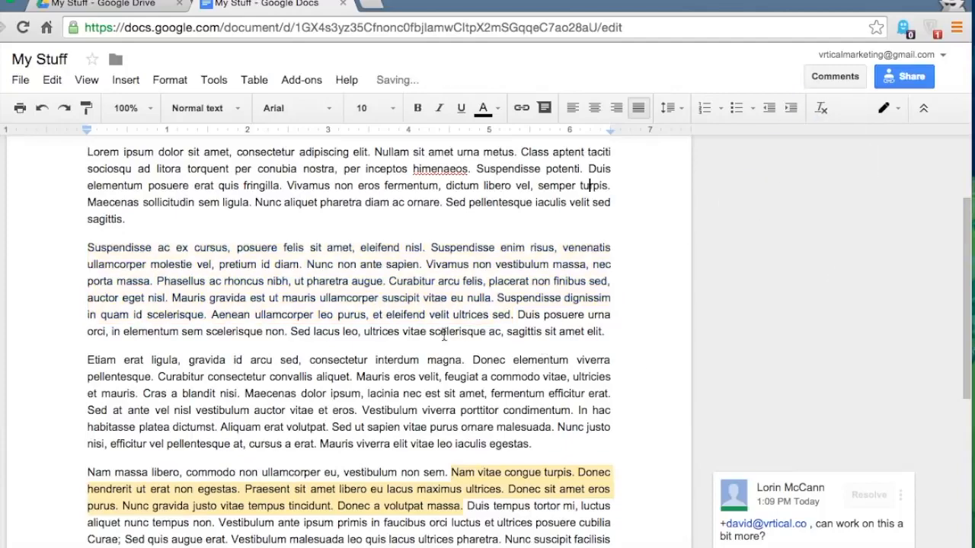
pyautogui.scroll(-5, 404, 321)
pyautogui.scroll(7, 403, 321)
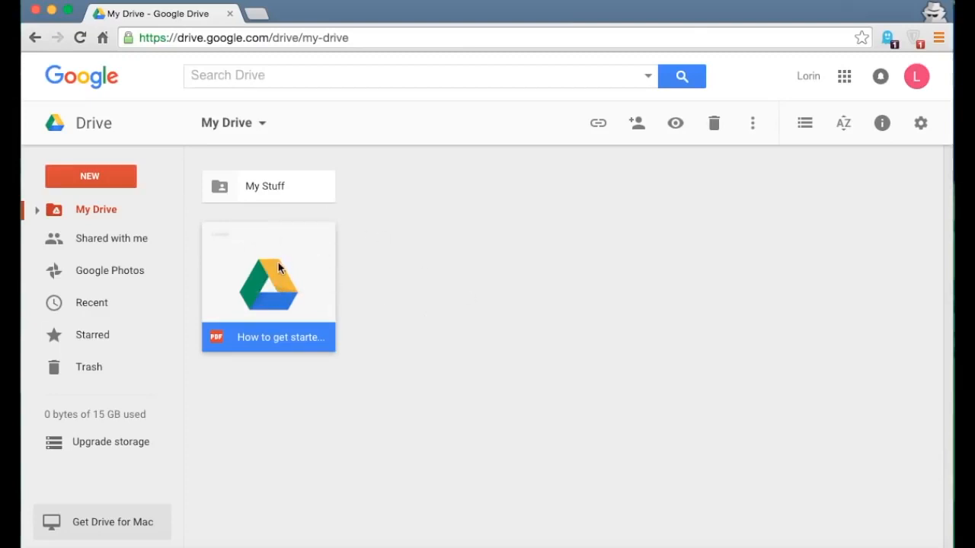
pyautogui.moveTo(213, 322); pyautogui.dragTo(102, 391)
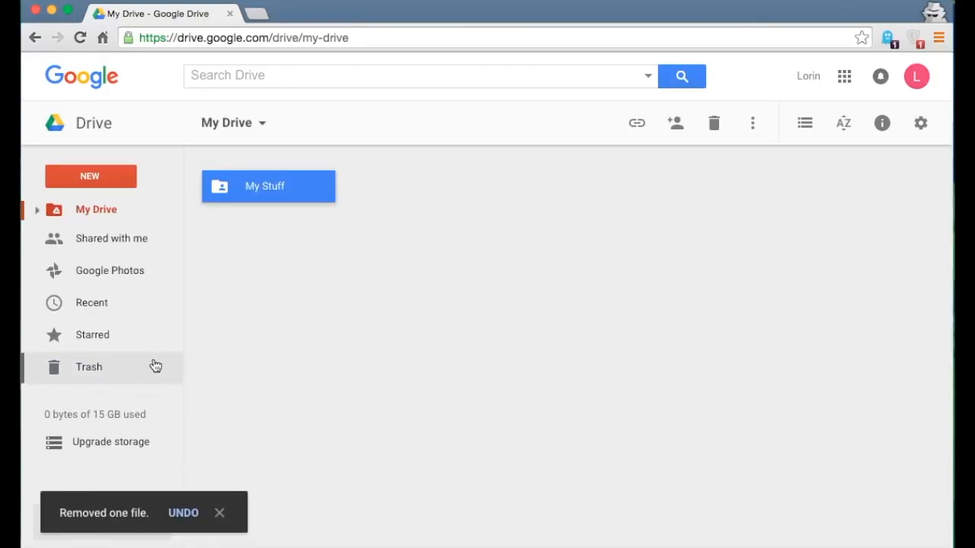
pyautogui.click(183, 514)
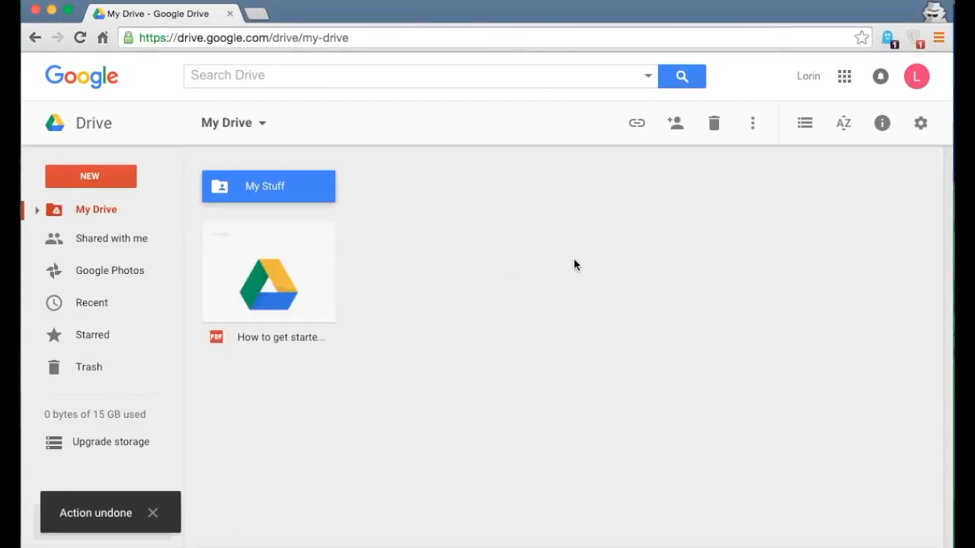
pyautogui.click(274, 282)
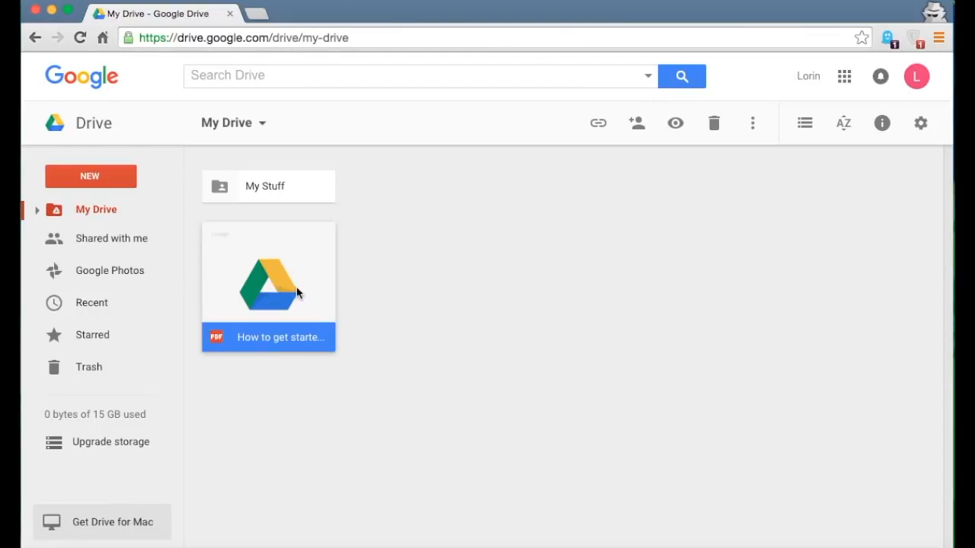
pyautogui.click(714, 126)
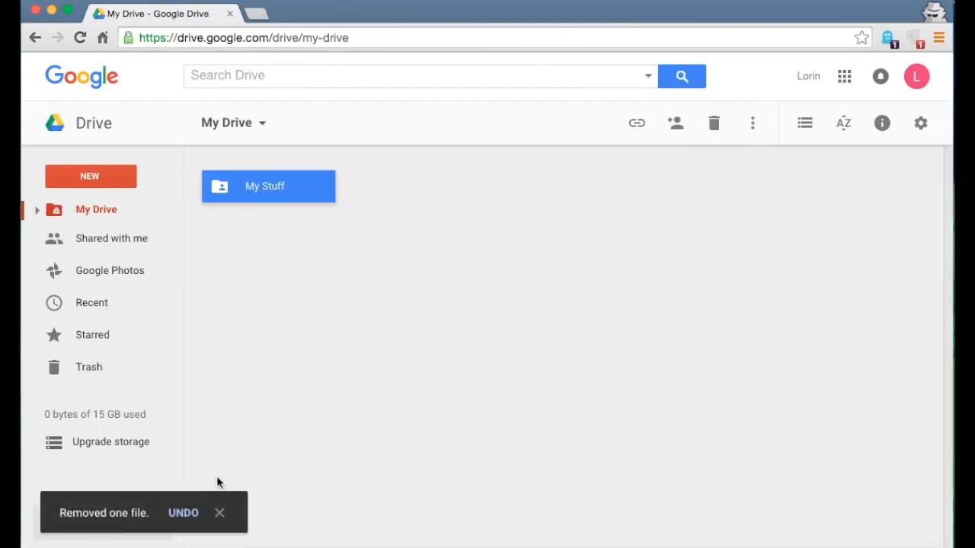
pyautogui.click(183, 514)
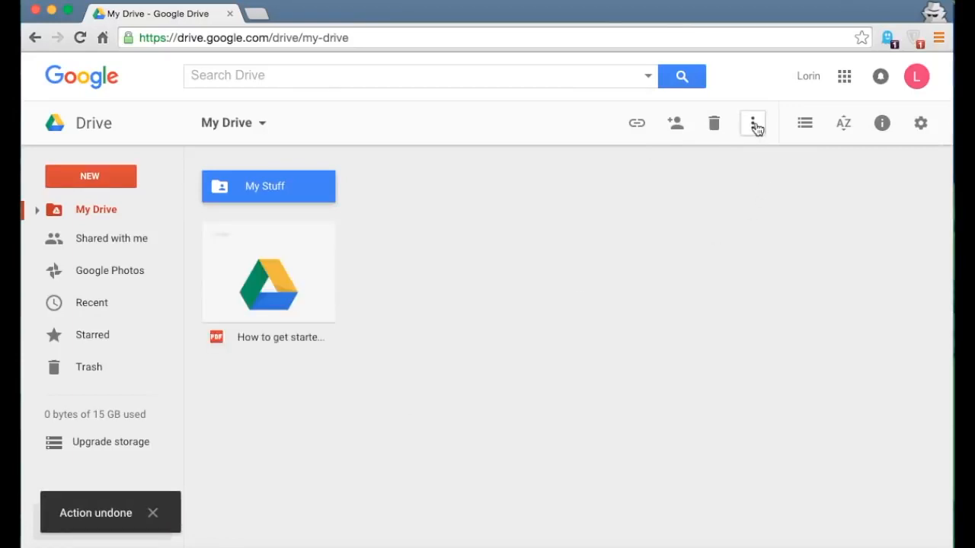
pyautogui.click(264, 271)
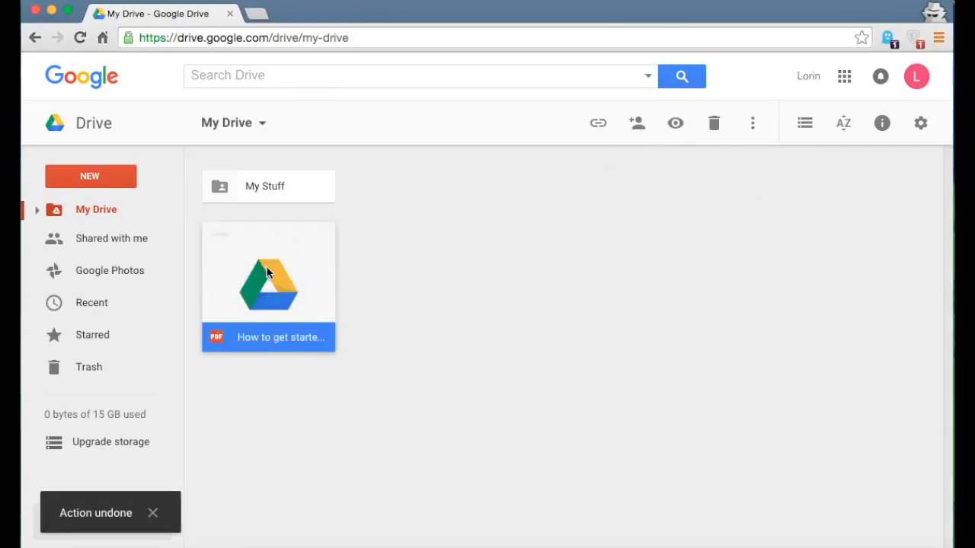
pyautogui.click(753, 128)
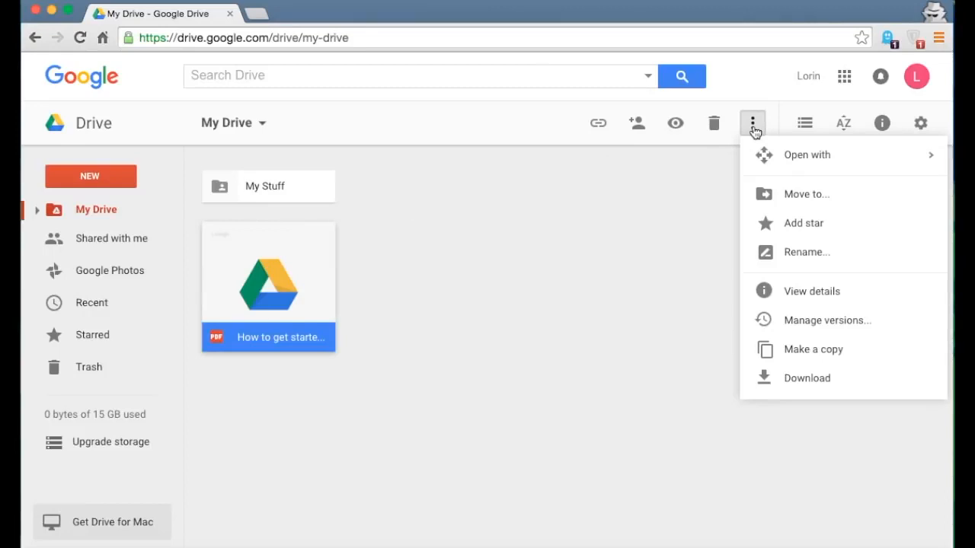
pyautogui.click(769, 196)
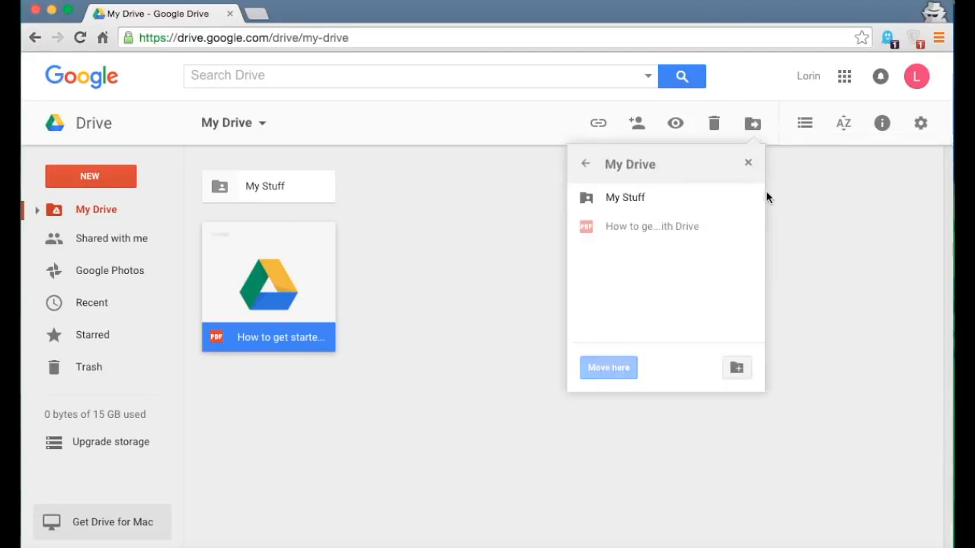
pyautogui.click(657, 197)
pyautogui.click(607, 367)
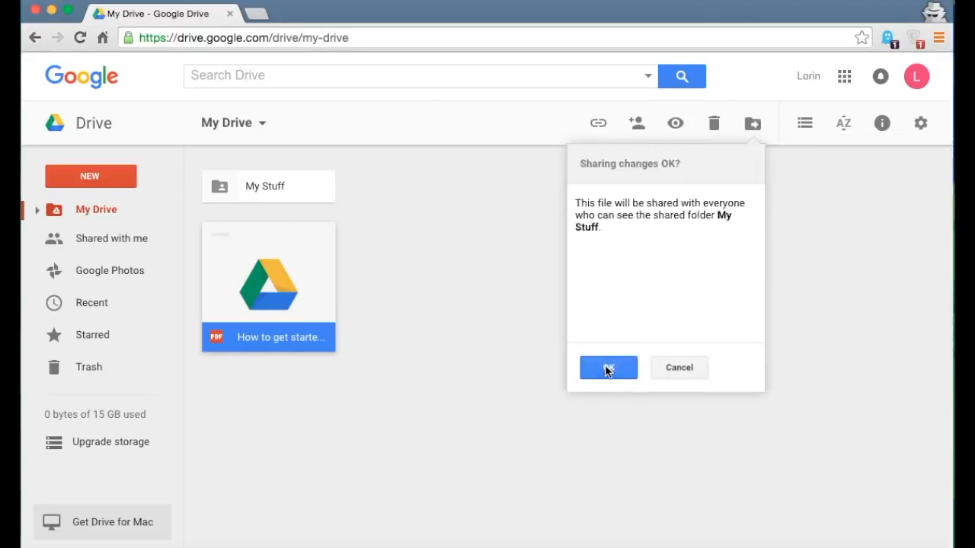
pyautogui.click(614, 367)
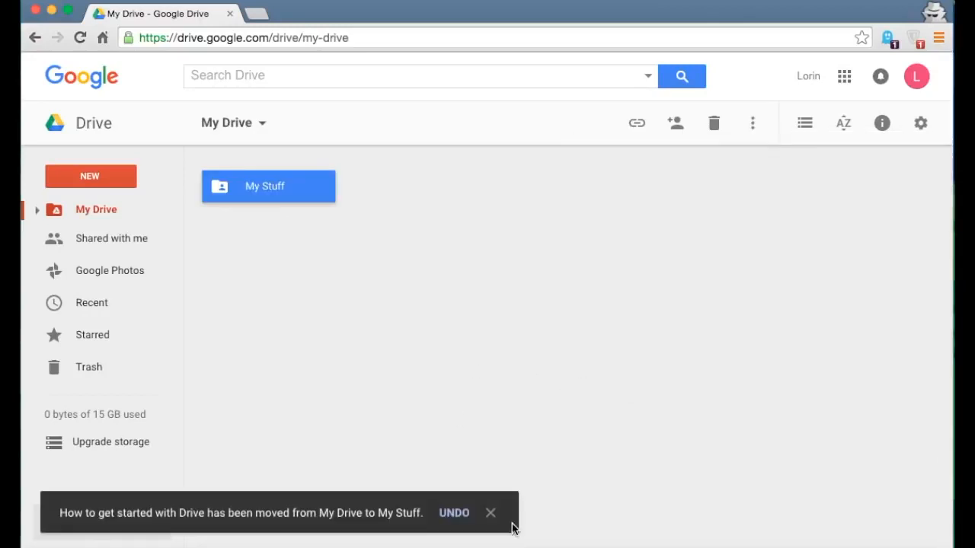
pyautogui.click(455, 513)
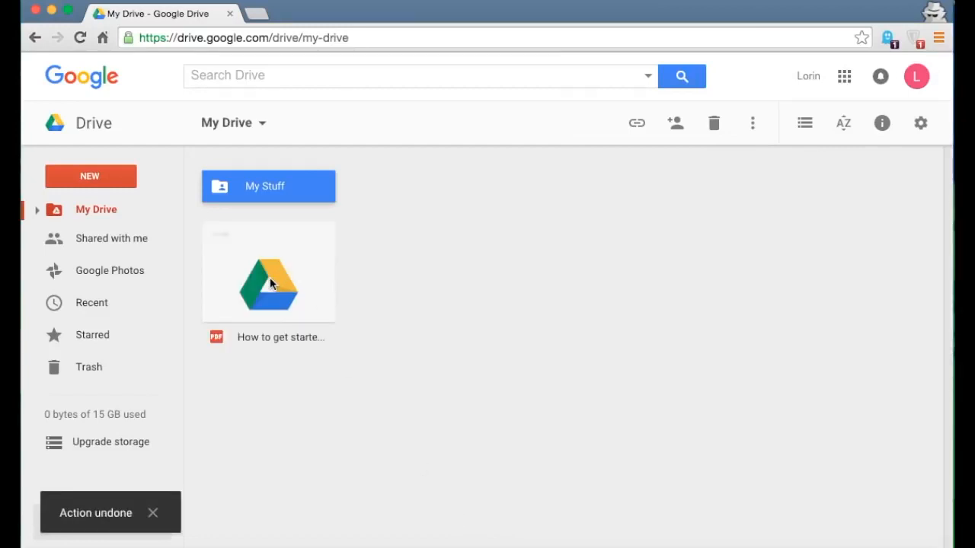
# - Drag the PDF into My Stuff and confirm sharing, then undo the move
pyautogui.moveTo(269, 278); pyautogui.dragTo(268, 178)
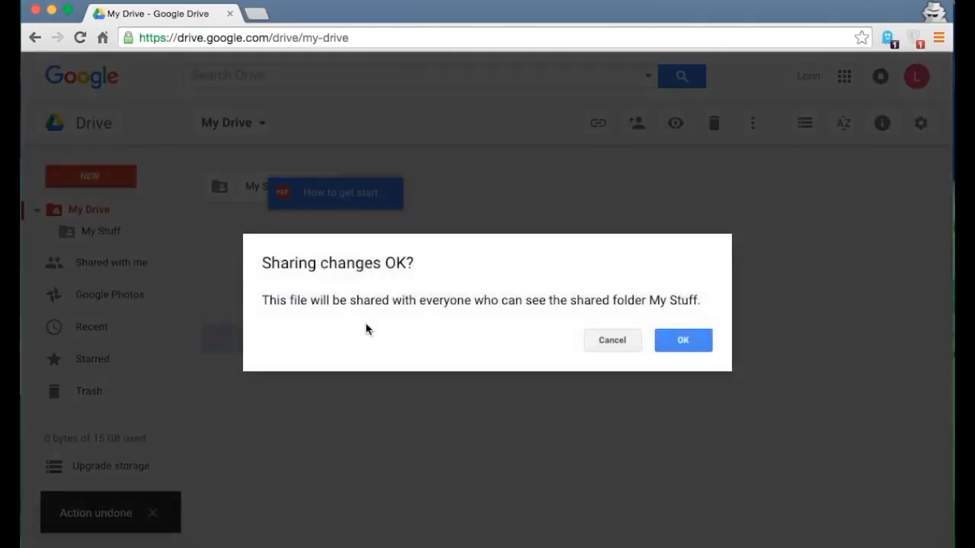
pyautogui.click(686, 344)
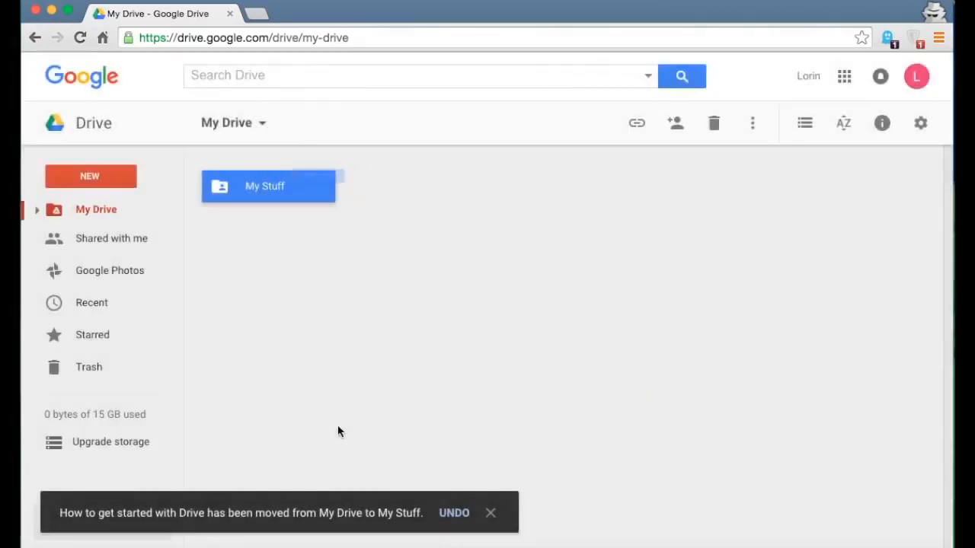
pyautogui.click(455, 514)
pyautogui.click(441, 267)
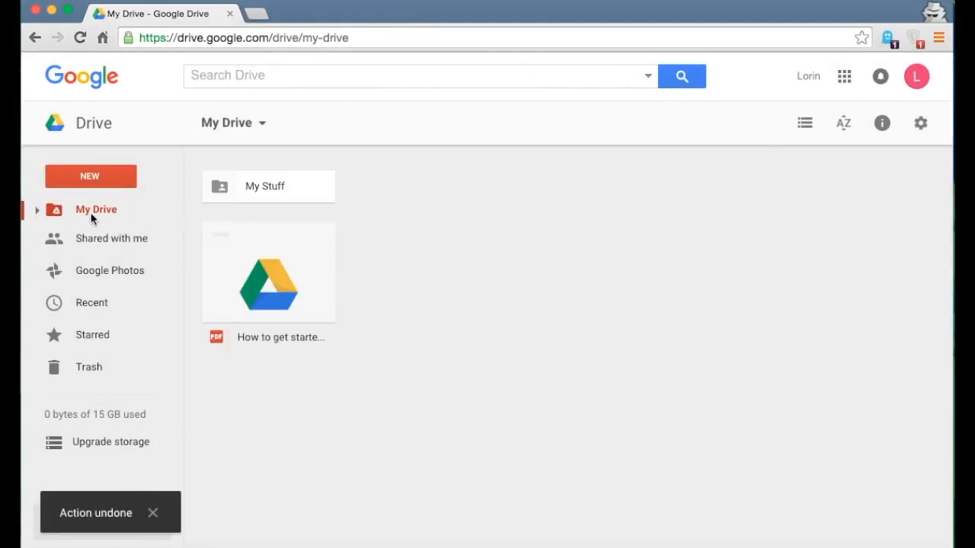
# - Expand My Drive in the sidebar and drop the PDF onto My Stuff, accepting the sharing change
pyautogui.click(39, 212)
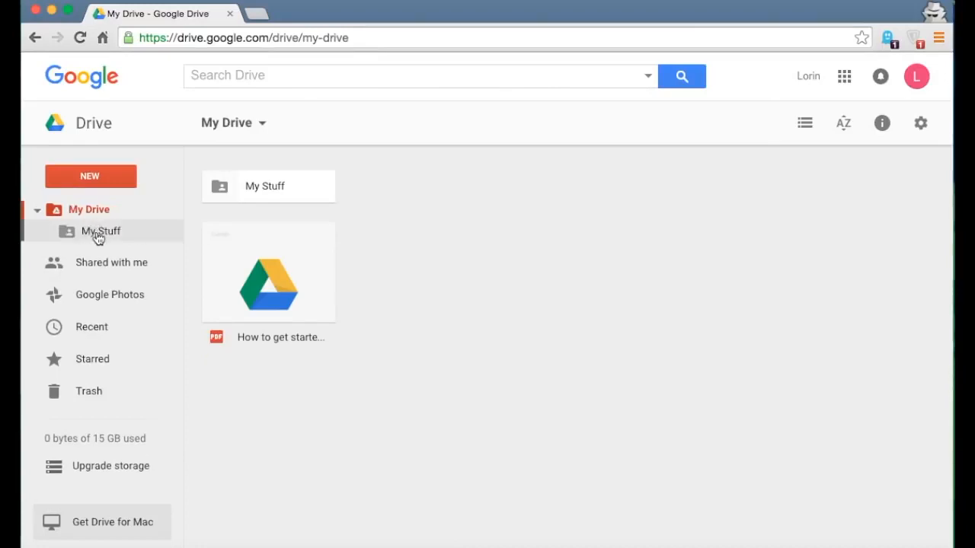
pyautogui.click(260, 268)
pyautogui.moveTo(259, 265); pyautogui.dragTo(110, 231)
pyautogui.click(683, 341)
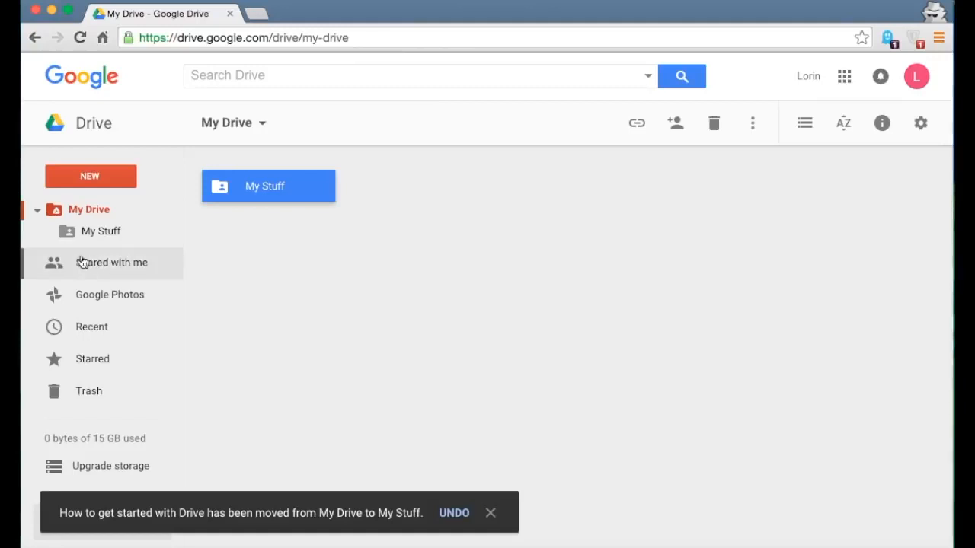
# - Collapse My Drive, browse Shared with me, and come back to My Drive
pyautogui.click(37, 211)
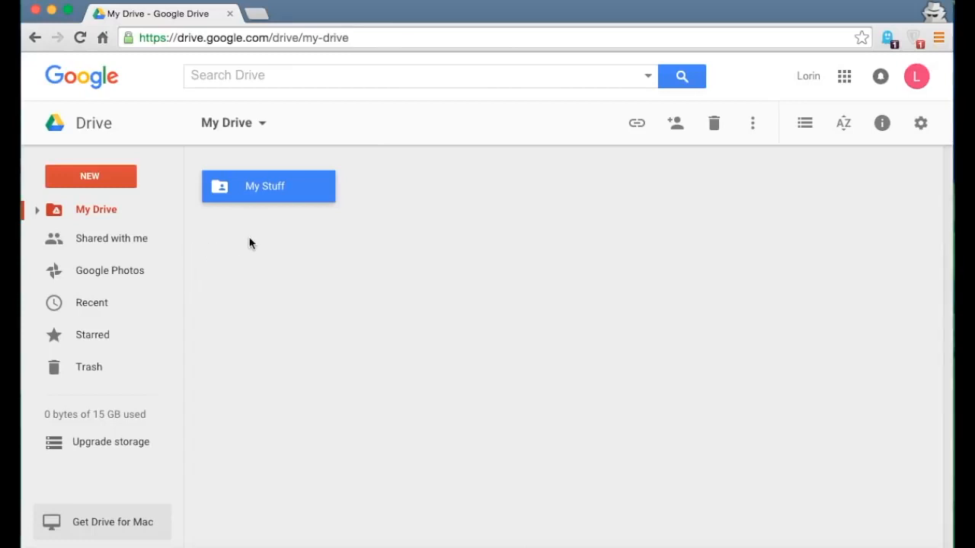
pyautogui.click(390, 254)
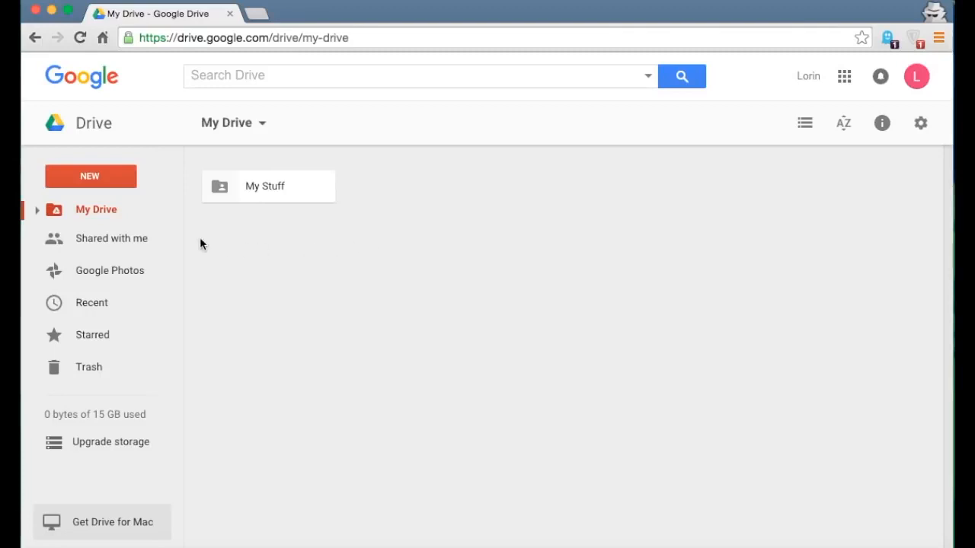
pyautogui.click(84, 244)
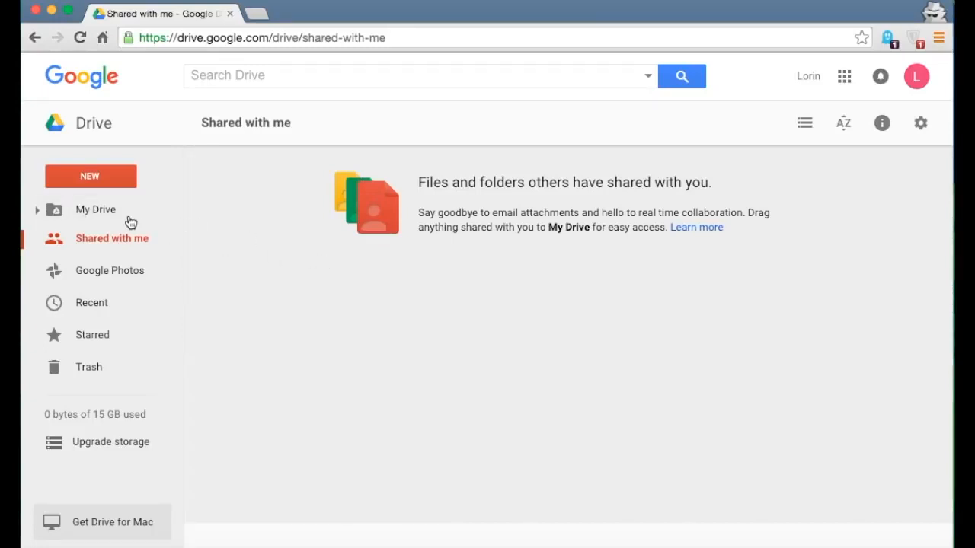
pyautogui.click(99, 210)
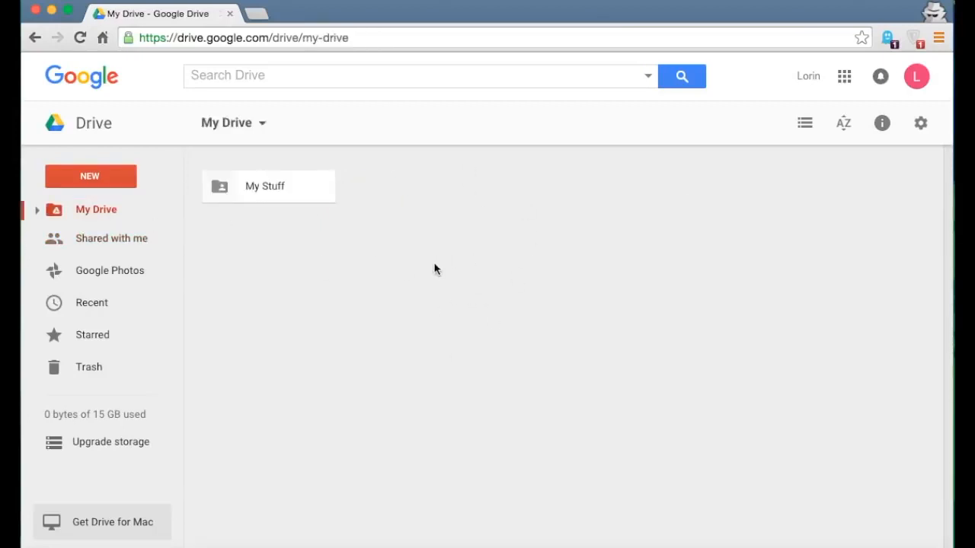
# - Open My Stuff and move the getting-started PDF to Trash
pyautogui.doubleClick(258, 186)
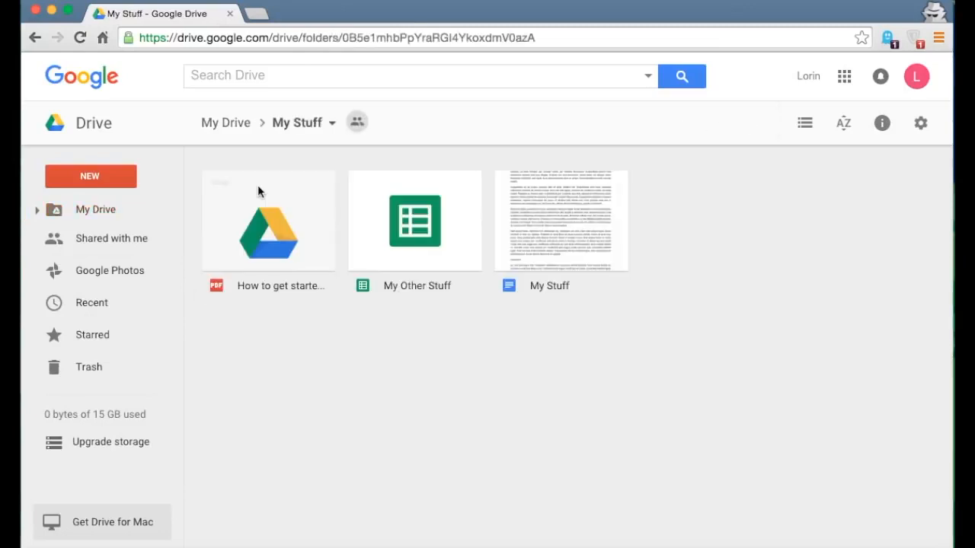
pyautogui.moveTo(300, 226); pyautogui.dragTo(120, 390)
pyautogui.click(305, 333)
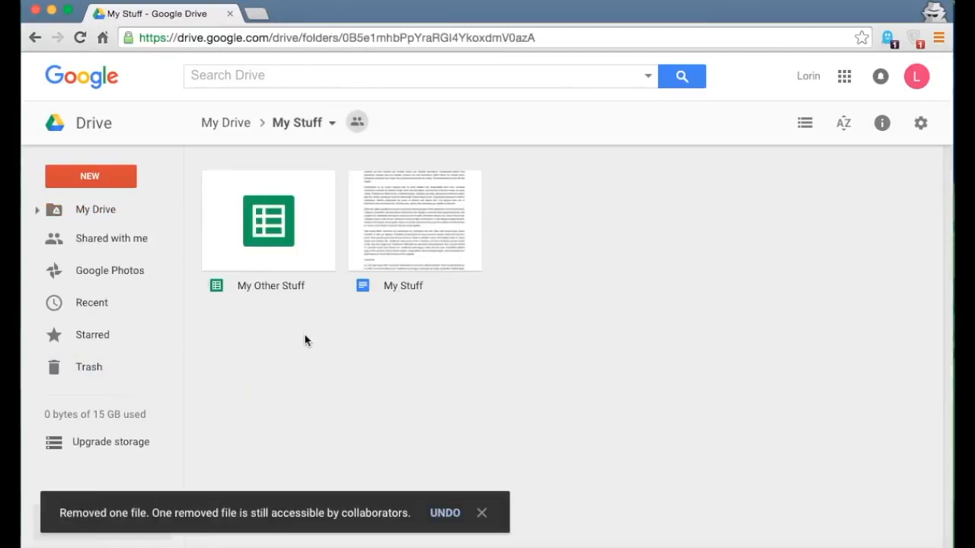
# - Restore the PDF from Trash and reopen the My Stuff folder
pyautogui.click(93, 369)
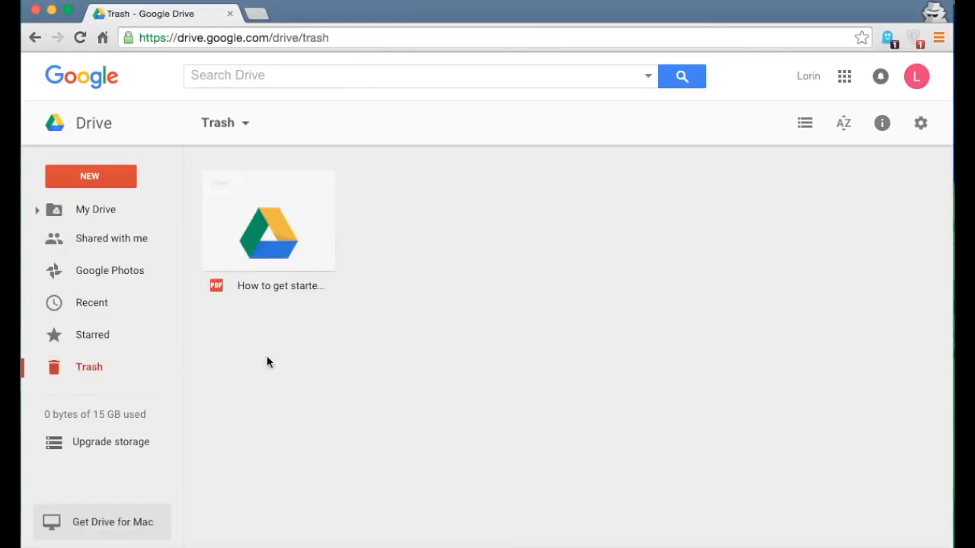
pyautogui.click(253, 220)
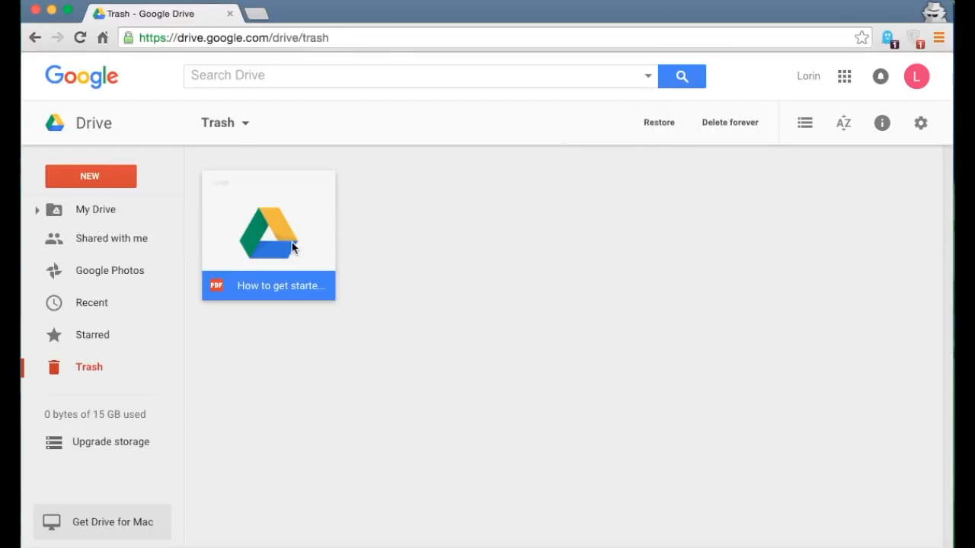
pyautogui.click(661, 123)
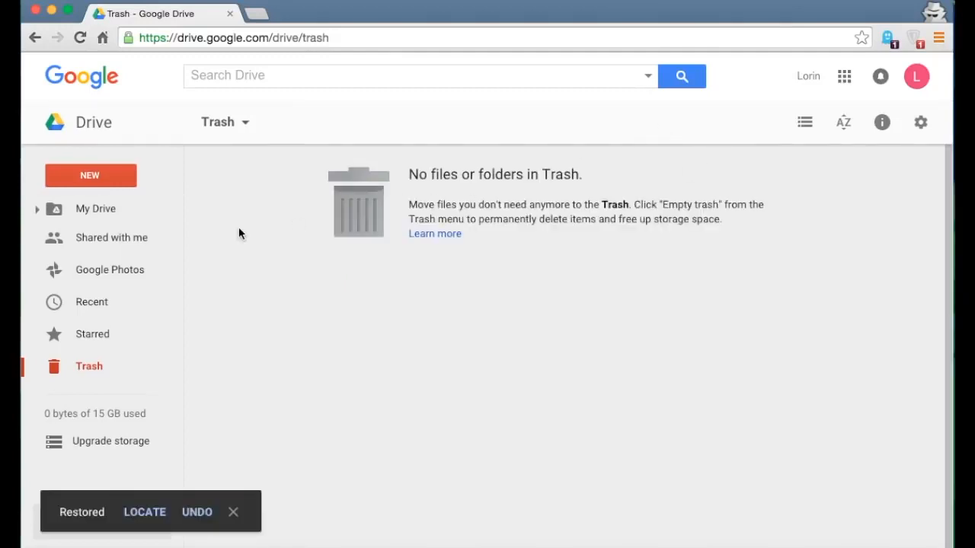
pyautogui.click(80, 211)
pyautogui.doubleClick(276, 184)
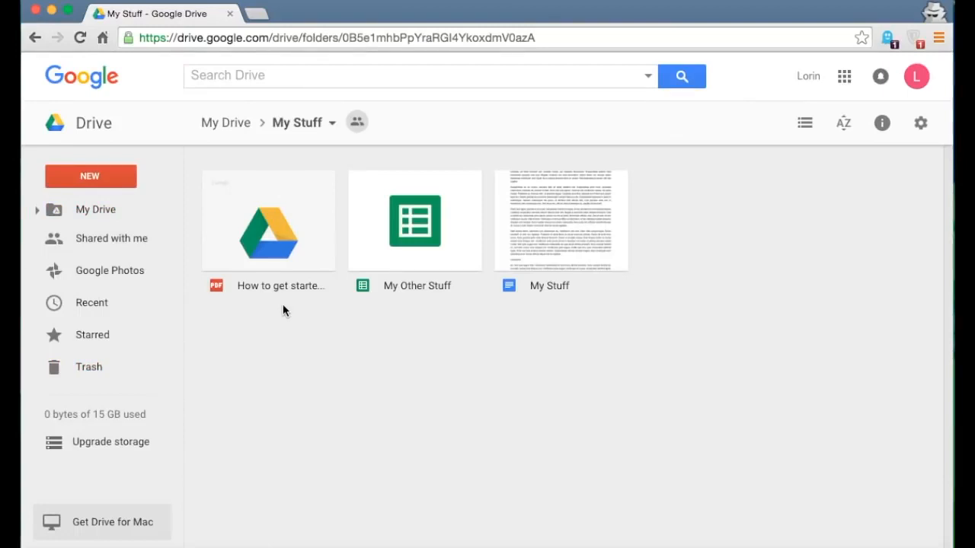
# - Back in My Drive, change the My Stuff folder's colour to red via More actions
pyautogui.click(35, 38)
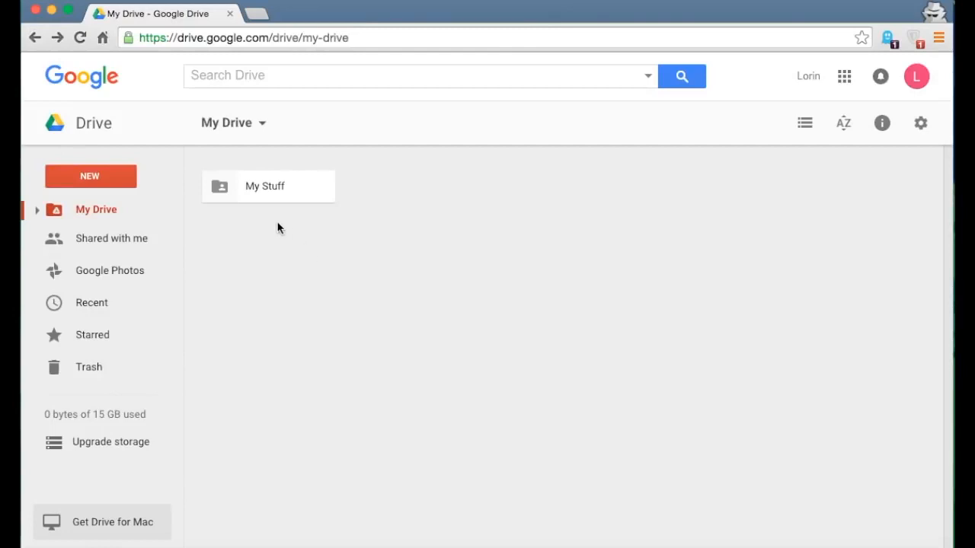
pyautogui.click(240, 192)
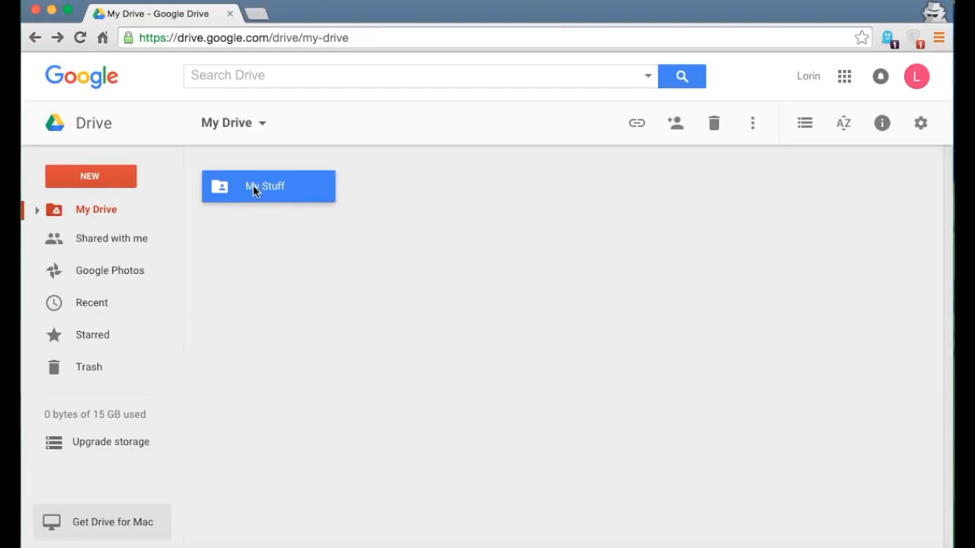
pyautogui.click(754, 128)
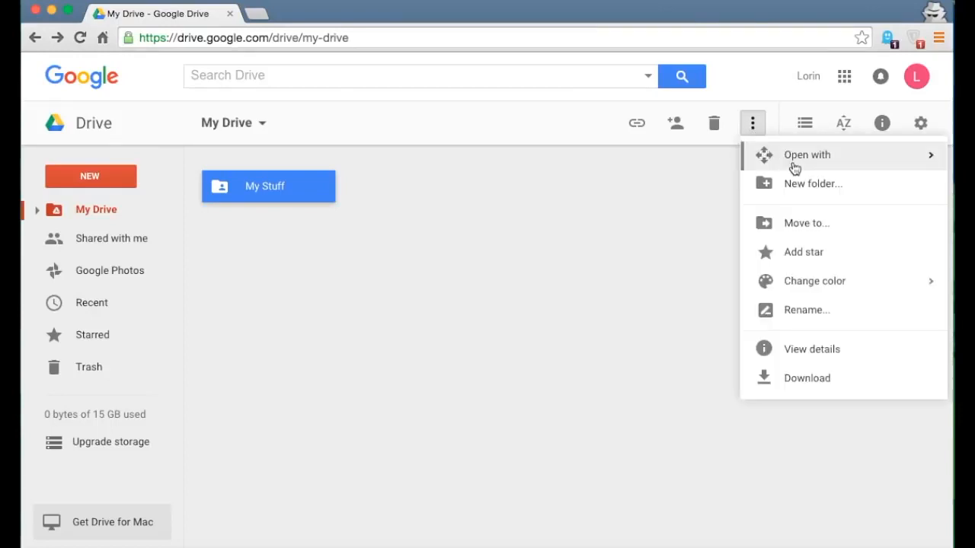
pyautogui.moveTo(820, 294)
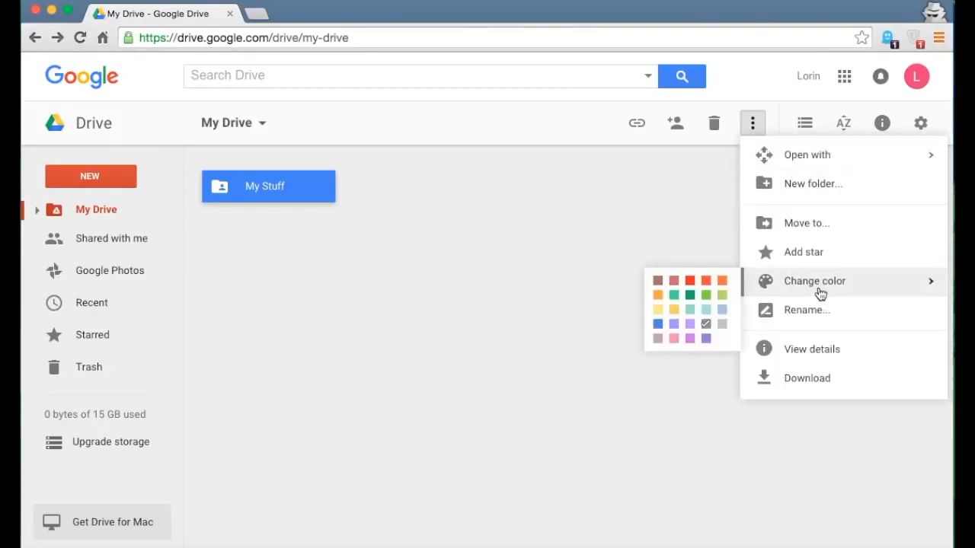
pyautogui.click(689, 281)
pyautogui.click(558, 271)
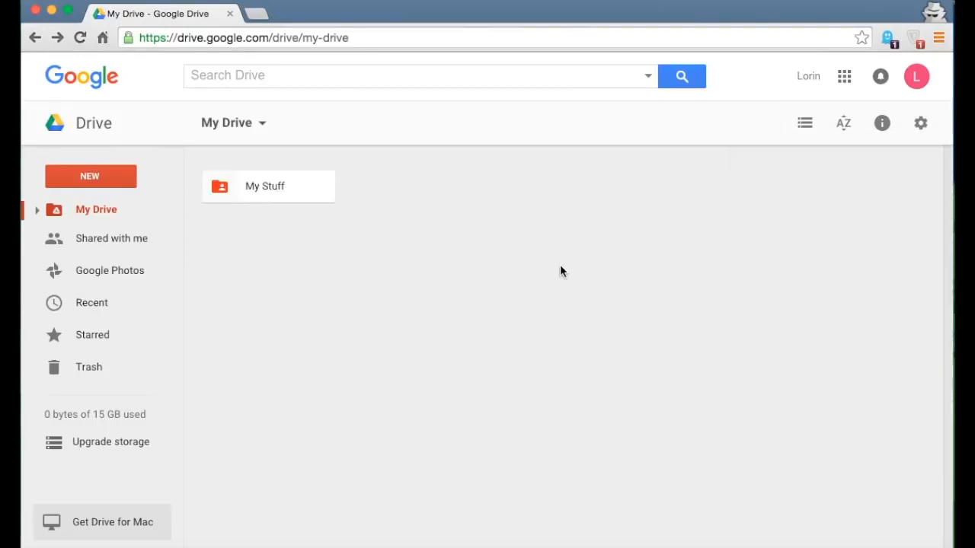
pyautogui.click(245, 194)
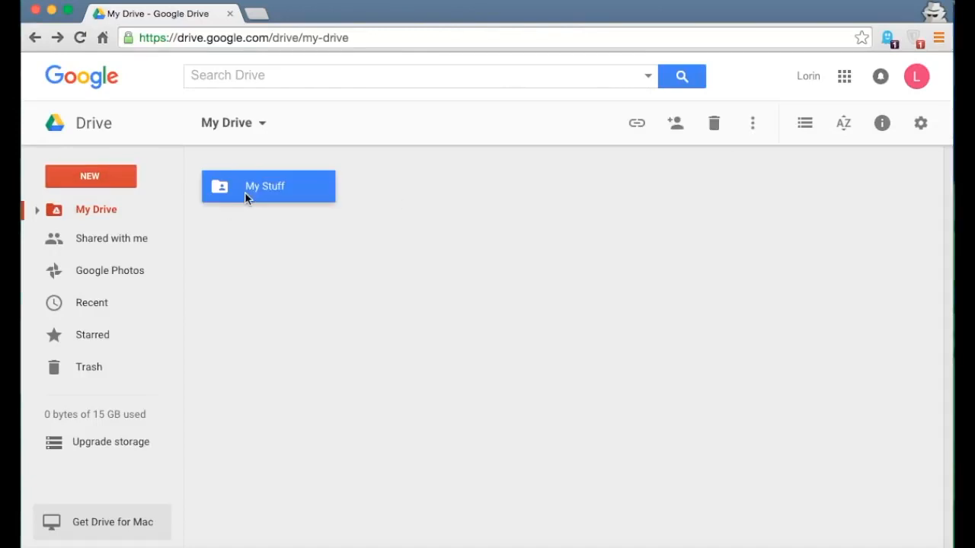
pyautogui.click(753, 126)
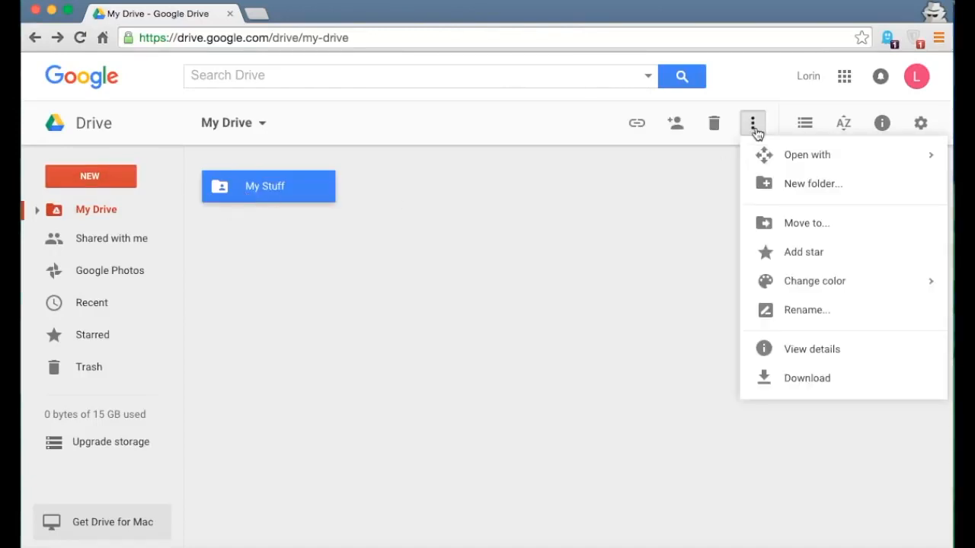
# - Rename My Stuff to 'Awesome Stuff', then open it and select the getting-started PDF
pyautogui.click(805, 320)
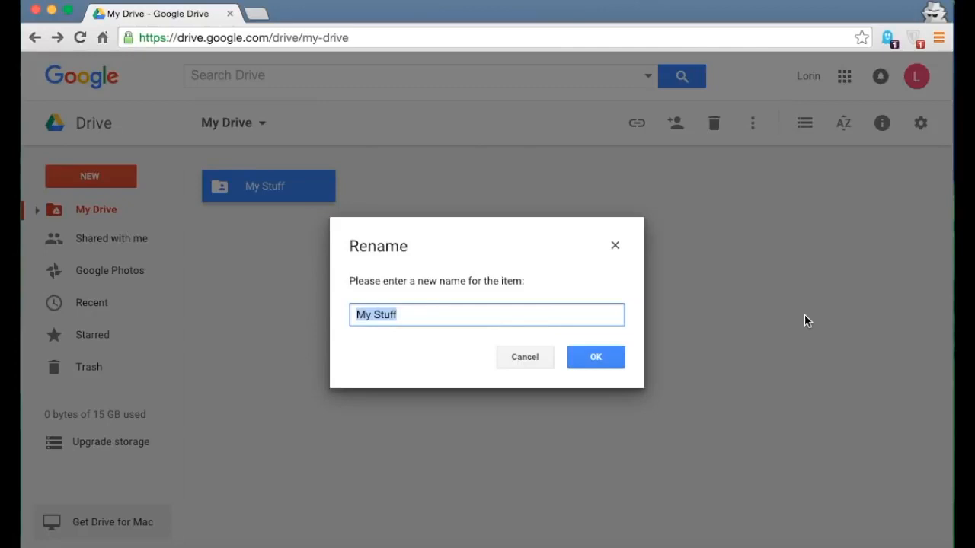
pyautogui.write('Awesome')
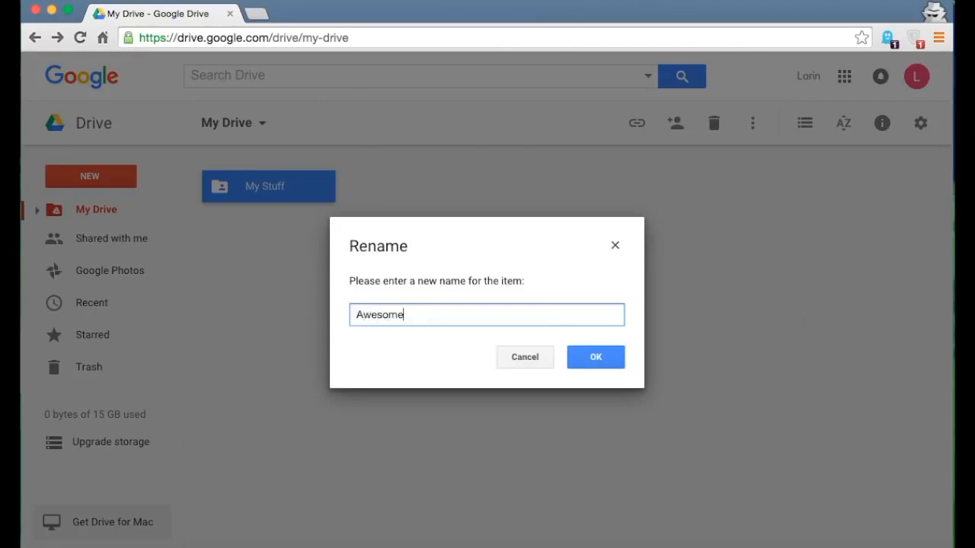
pyautogui.write(' Stuff')
pyautogui.click(581, 362)
pyautogui.click(689, 234)
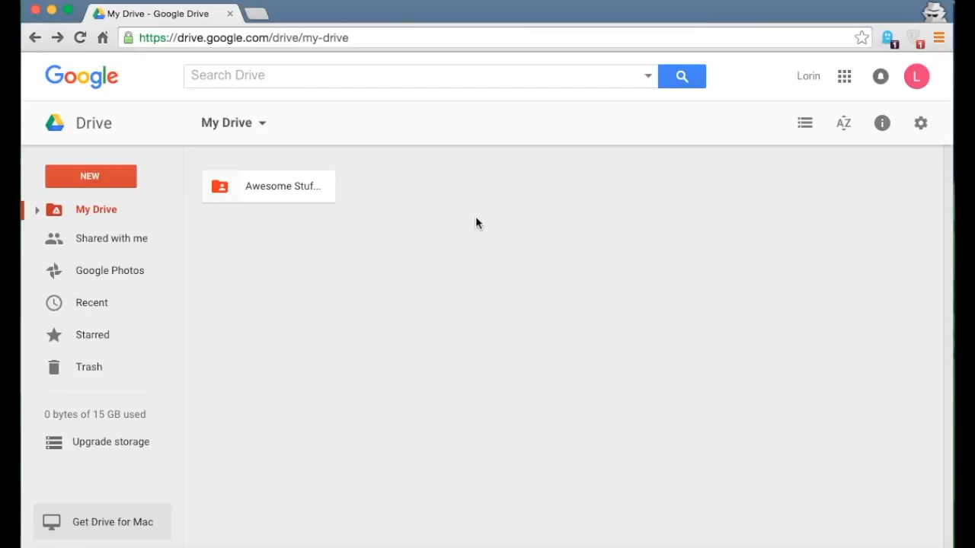
pyautogui.click(259, 187)
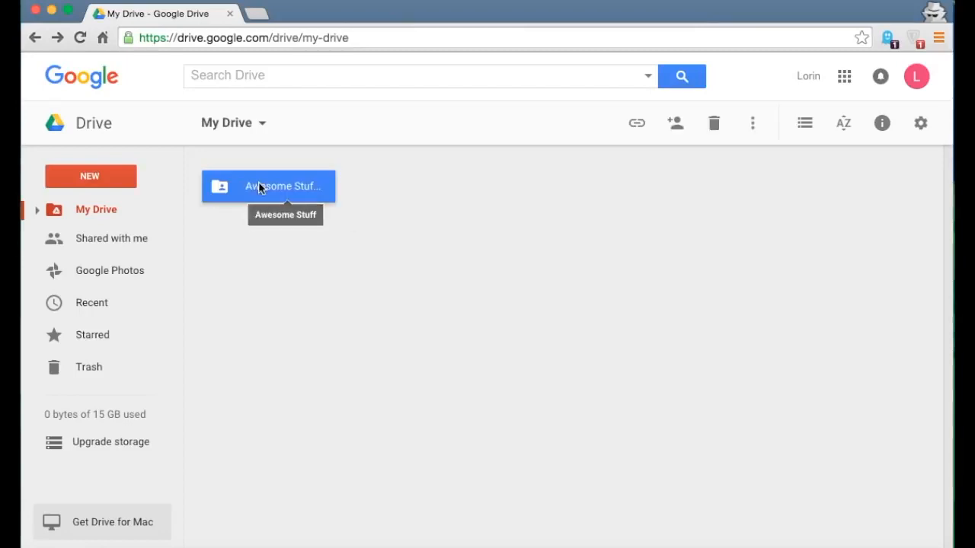
pyautogui.doubleClick(259, 188)
pyautogui.click(267, 238)
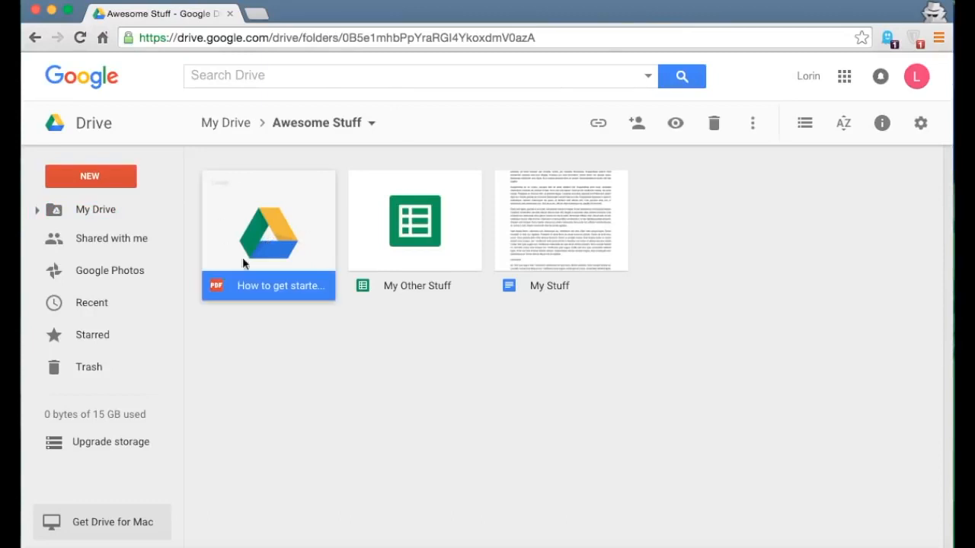